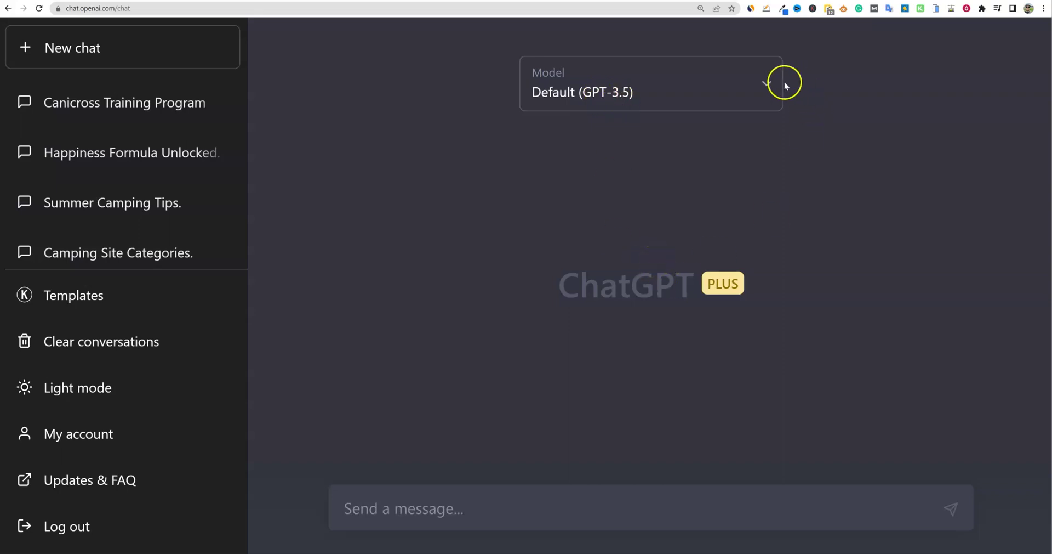
Step: Leave the model unchanged, enable AIPRM for ChatGPT on the extensions page, and return to ChatGPT
{"action": "left_click", "coordinate": [766, 84]}
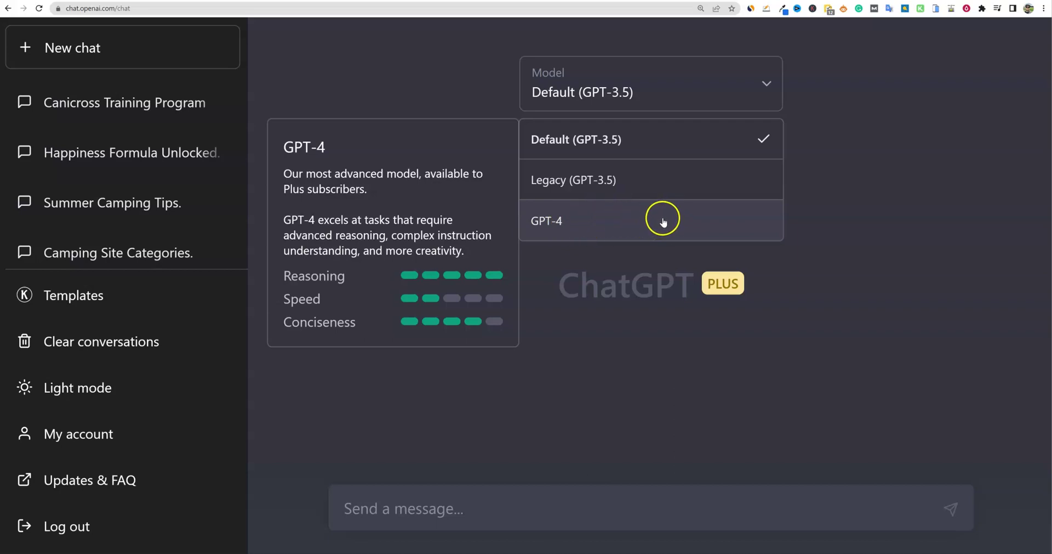
{"action": "left_click", "coordinate": [863, 142]}
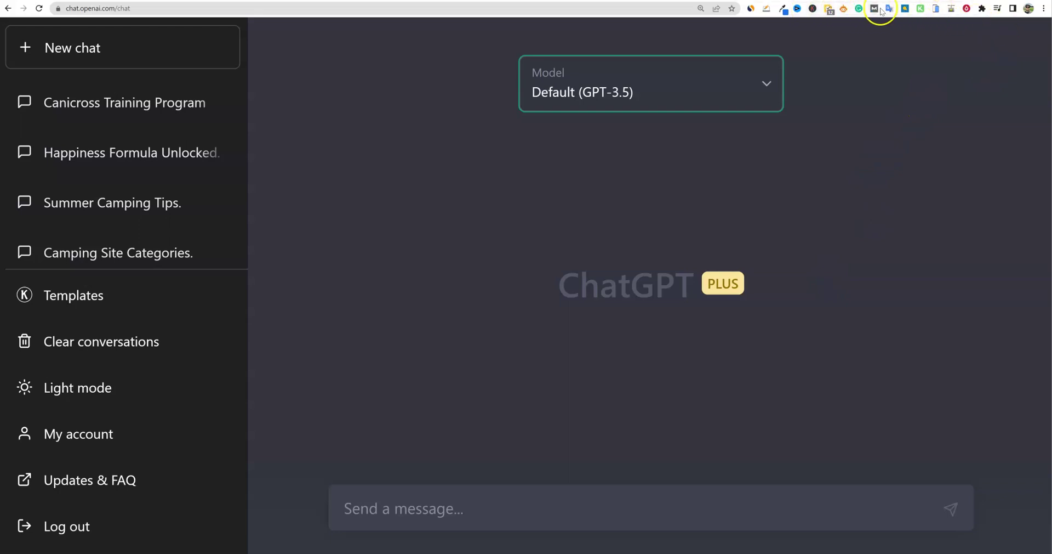
{"action": "left_click", "coordinate": [882, 12]}
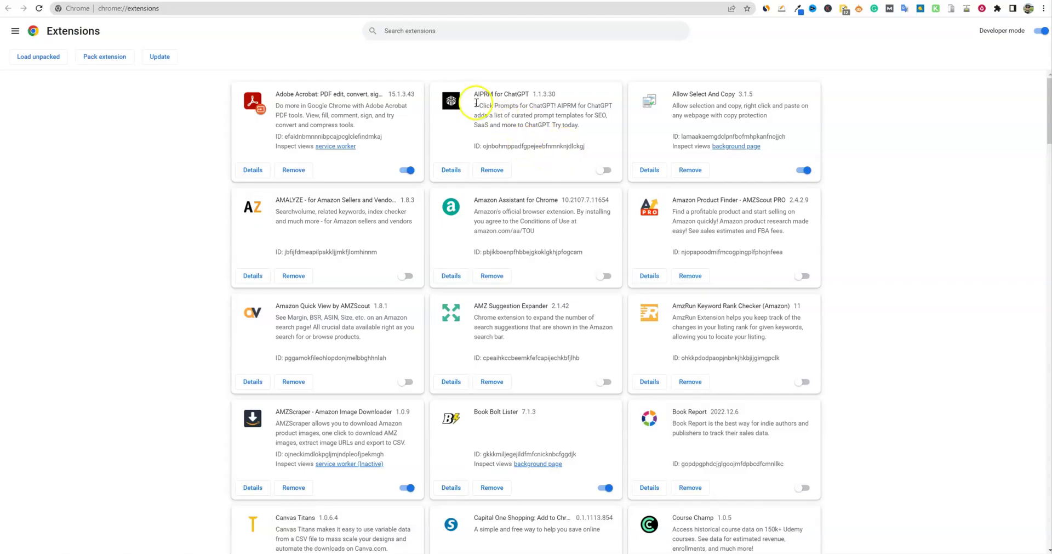
{"action": "left_click", "coordinate": [603, 171]}
{"action": "key", "text": "ctrl+w"}
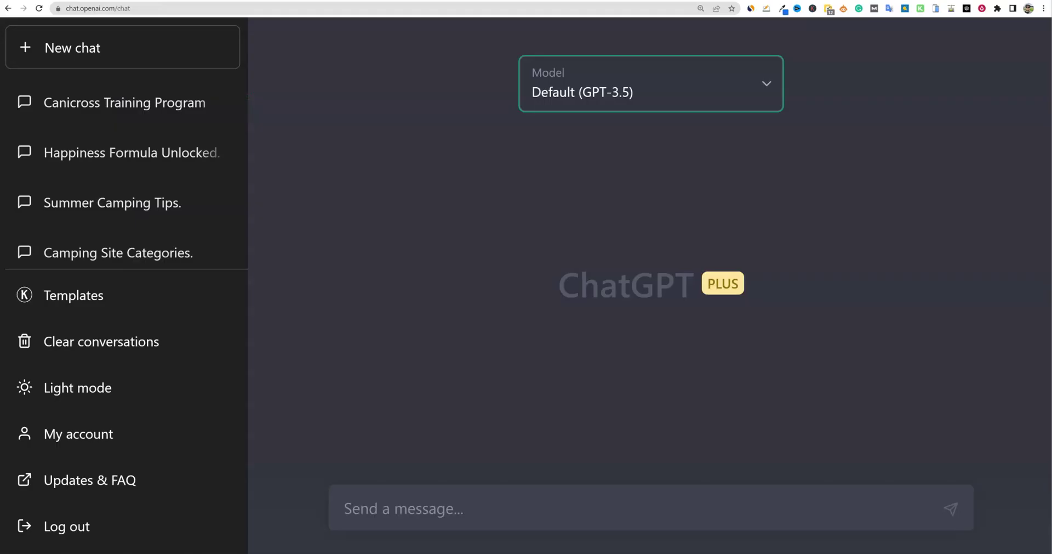
Step: Reload and zoom out ChatGPT, then search the AIPRM library for 'youtube' with Topic on All
{"action": "left_click", "coordinate": [38, 9]}
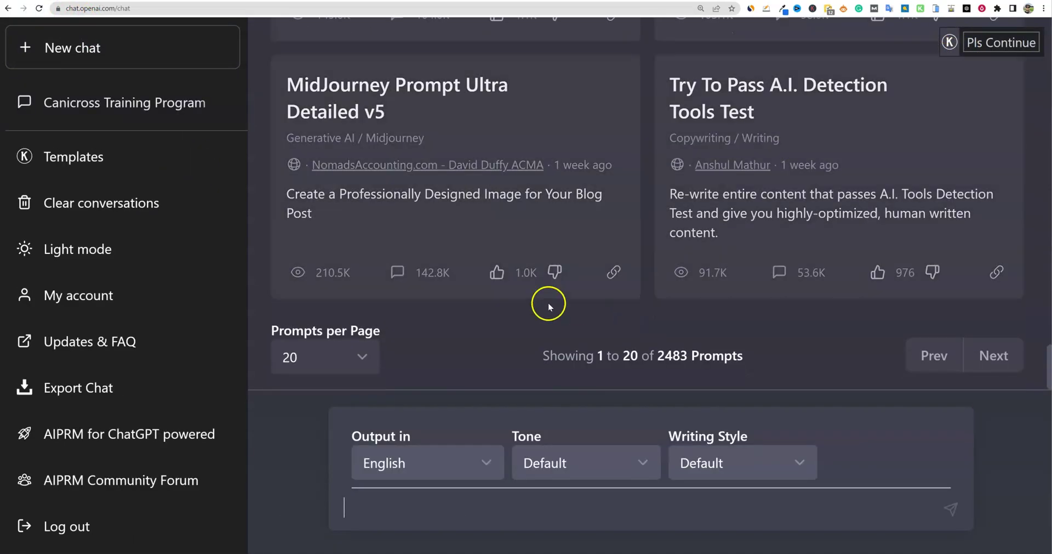
{"action": "scroll", "coordinate": [549, 307], "scroll_direction": "up", "scroll_amount": 3}
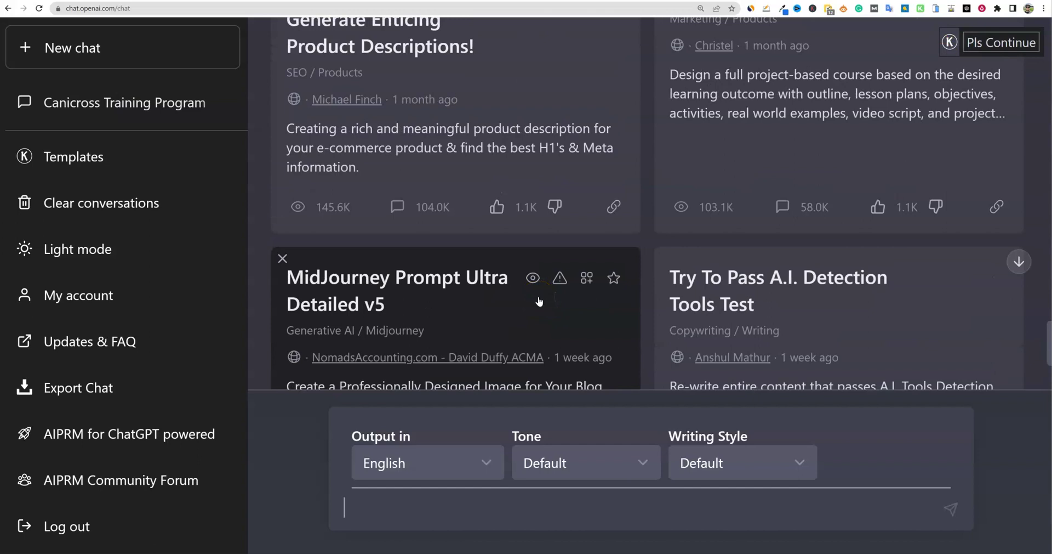
{"action": "key", "text": "ctrl+minus"}
{"action": "key", "text": "ctrl+minus"}
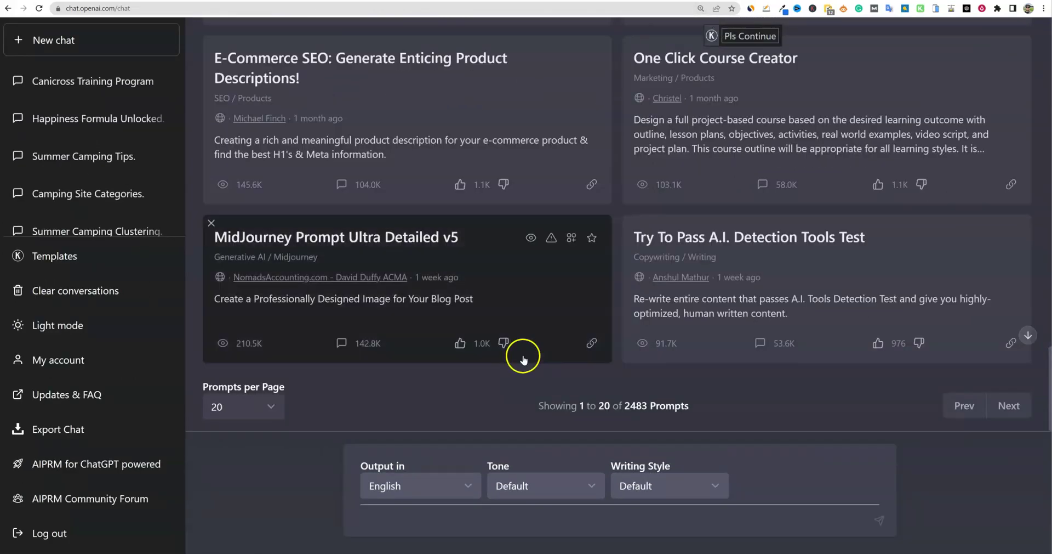
{"action": "scroll", "coordinate": [519, 371], "scroll_direction": "up", "scroll_amount": 15}
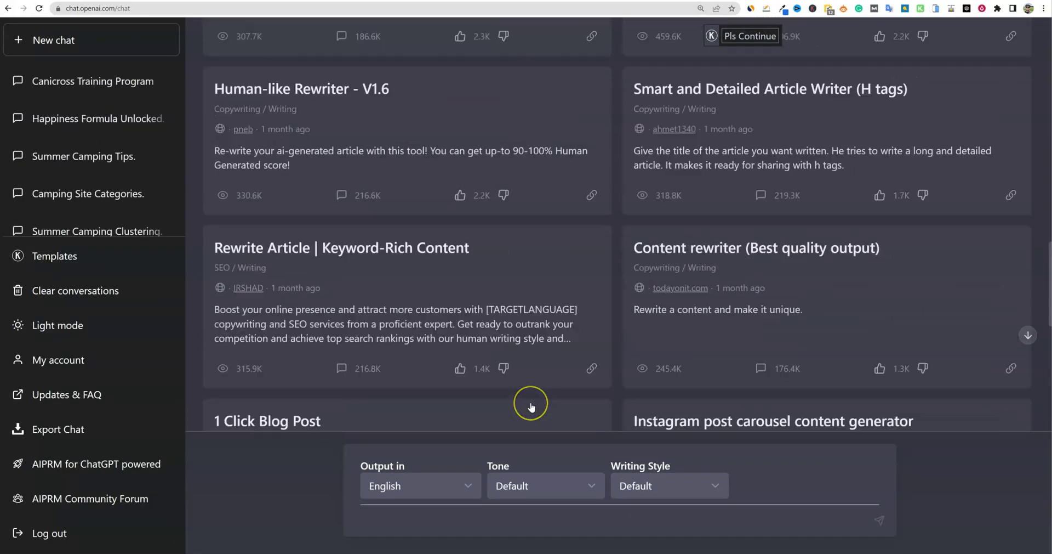
{"action": "scroll", "coordinate": [531, 406], "scroll_direction": "up", "scroll_amount": 1}
{"action": "left_click", "coordinate": [268, 244]}
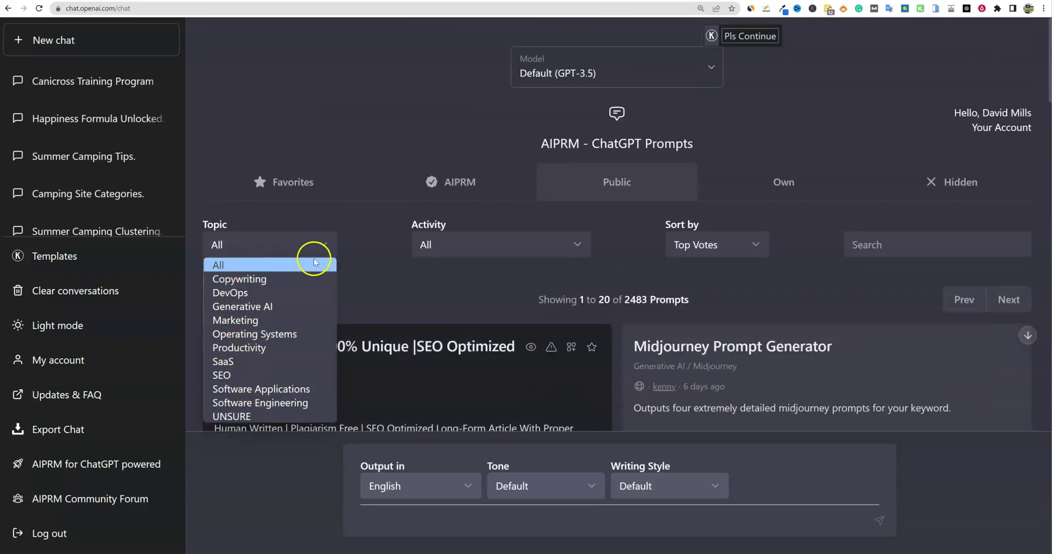
{"action": "left_click", "coordinate": [362, 224]}
{"action": "left_click", "coordinate": [884, 243]}
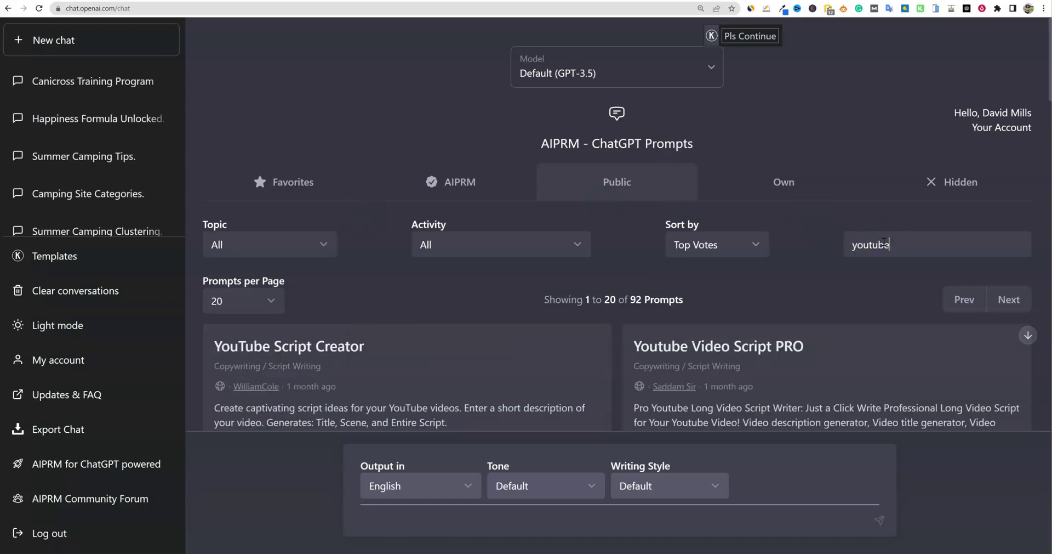
{"action": "scroll", "coordinate": [902, 272], "scroll_direction": "down", "scroll_amount": 3}
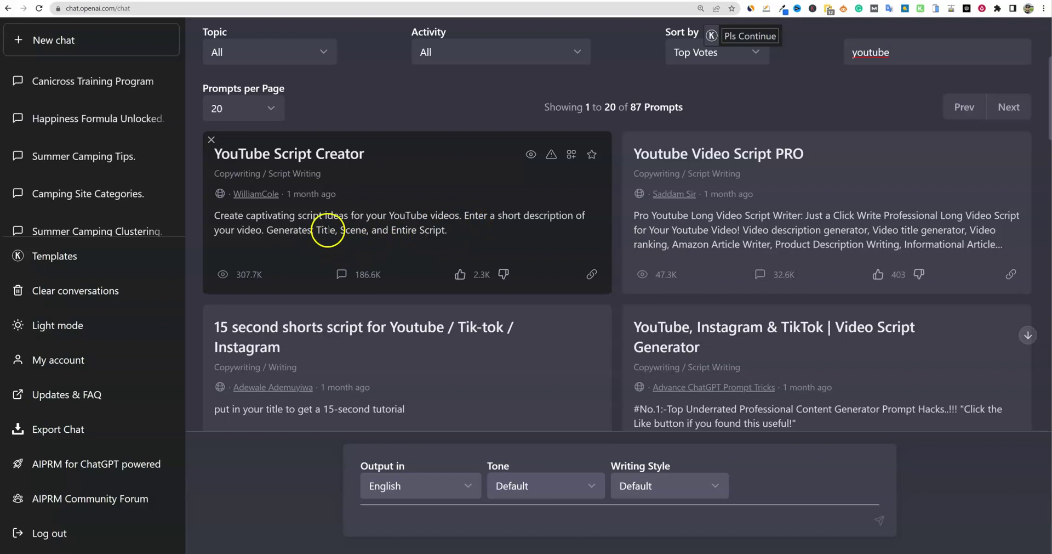
Step: Use YouTube Script Creator with Default tone and style, prompting 'best way to get more subscribers to youtube channel'
{"action": "left_click", "coordinate": [473, 235]}
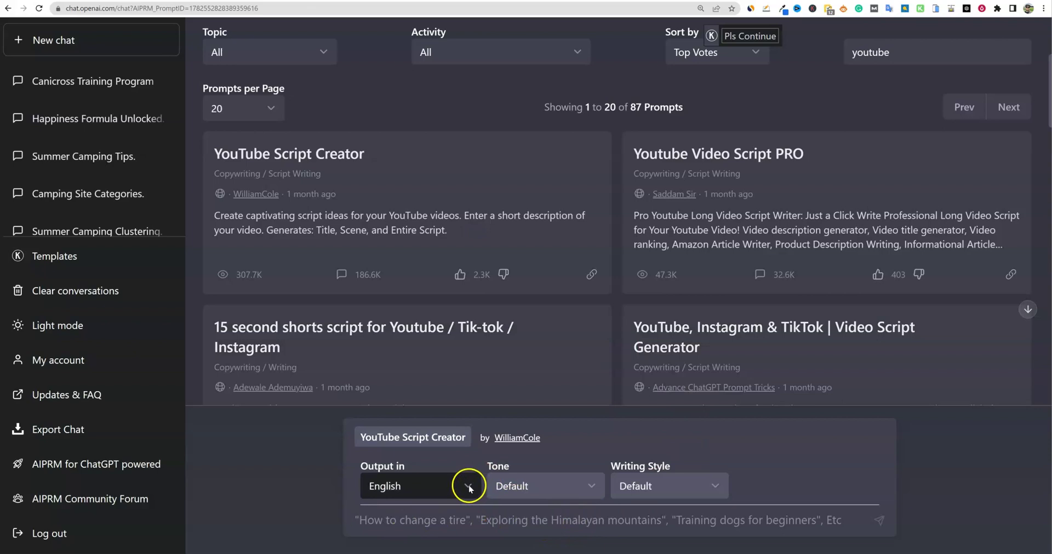
{"action": "left_click", "coordinate": [590, 493]}
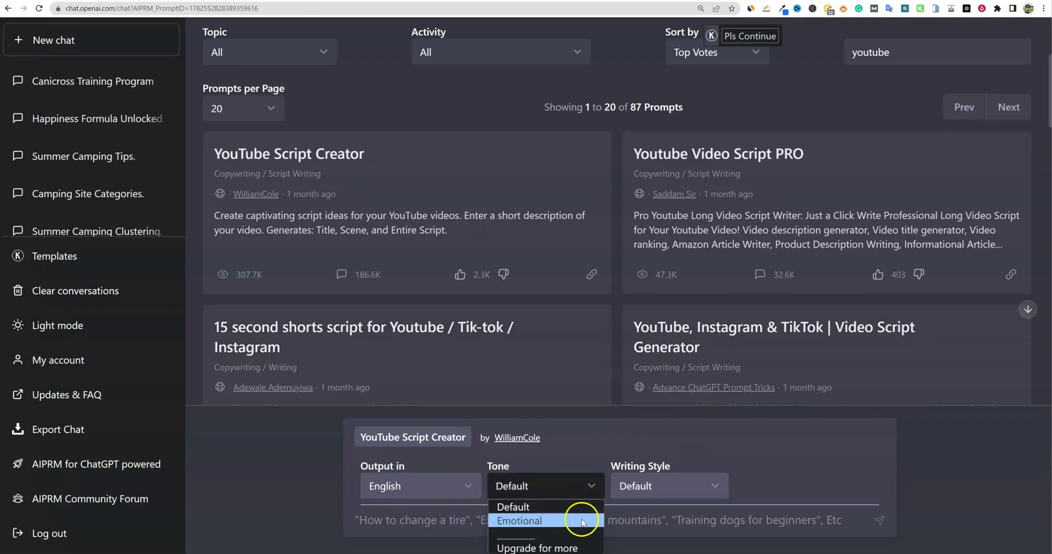
{"action": "left_click", "coordinate": [600, 446]}
{"action": "left_click", "coordinate": [668, 491]}
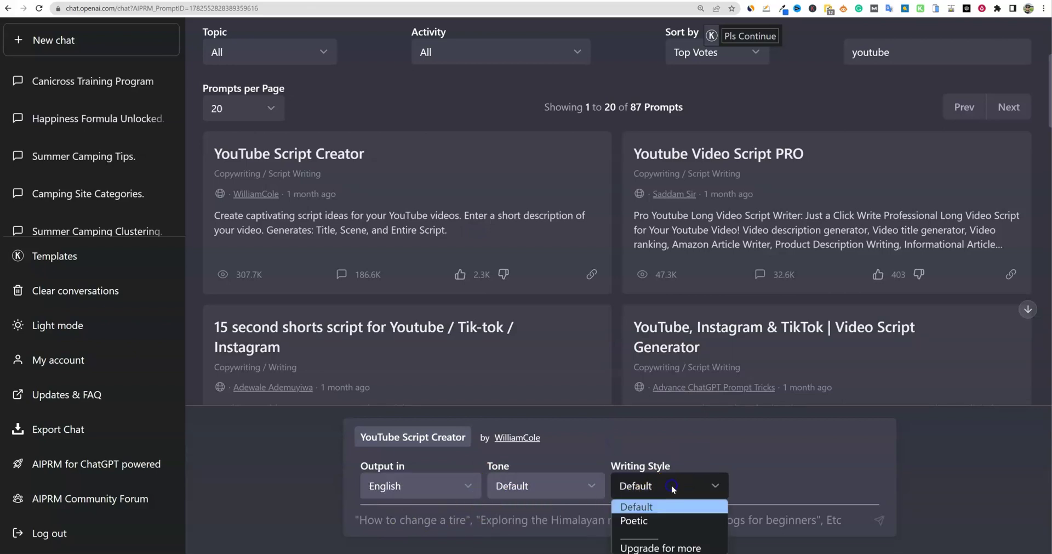
{"action": "left_click", "coordinate": [691, 451]}
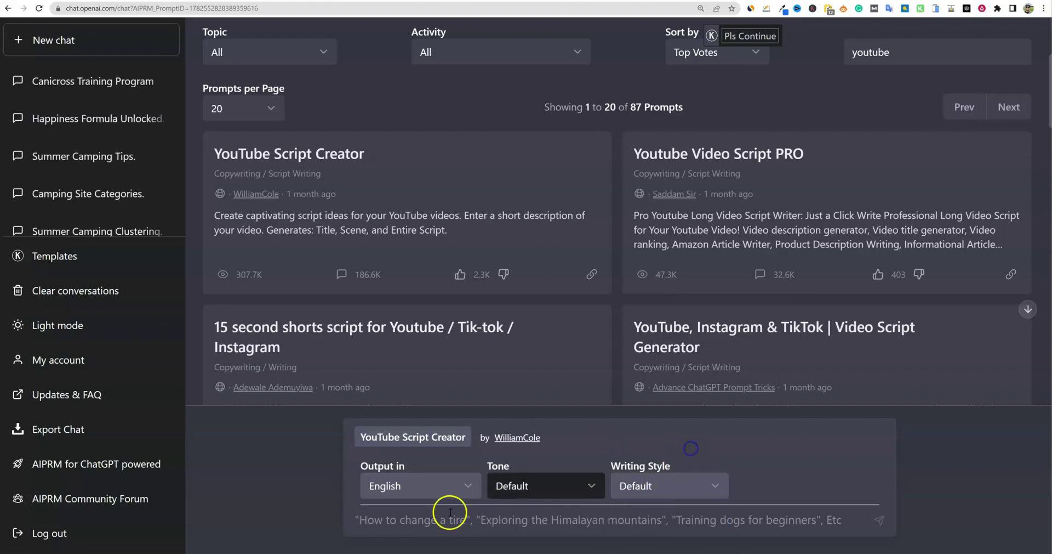
{"action": "left_click", "coordinate": [438, 520]}
{"action": "type", "text": "be"}
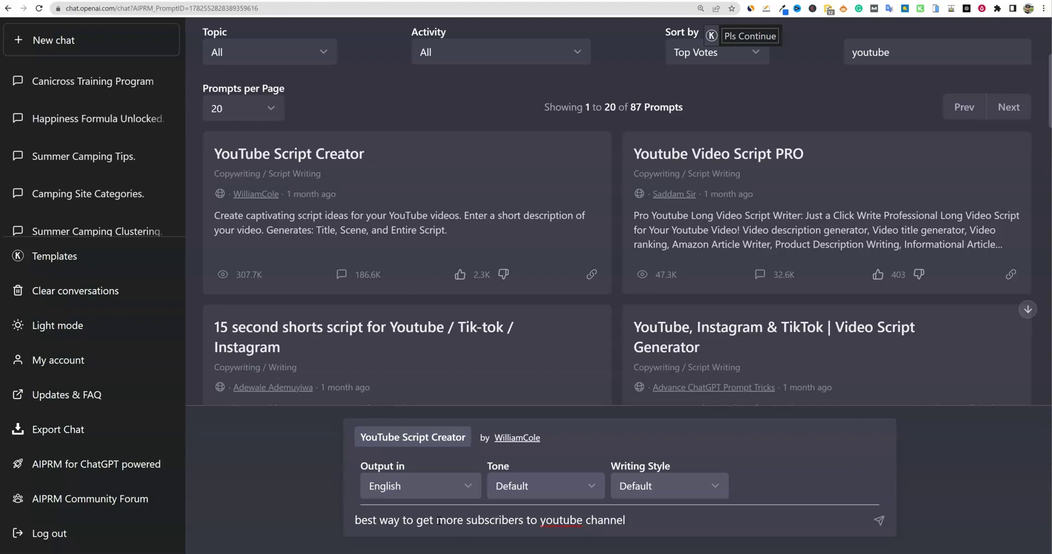
Step: Send the subscriber-growth prompt and scroll back up to review the generated script
{"action": "key", "text": "Return"}
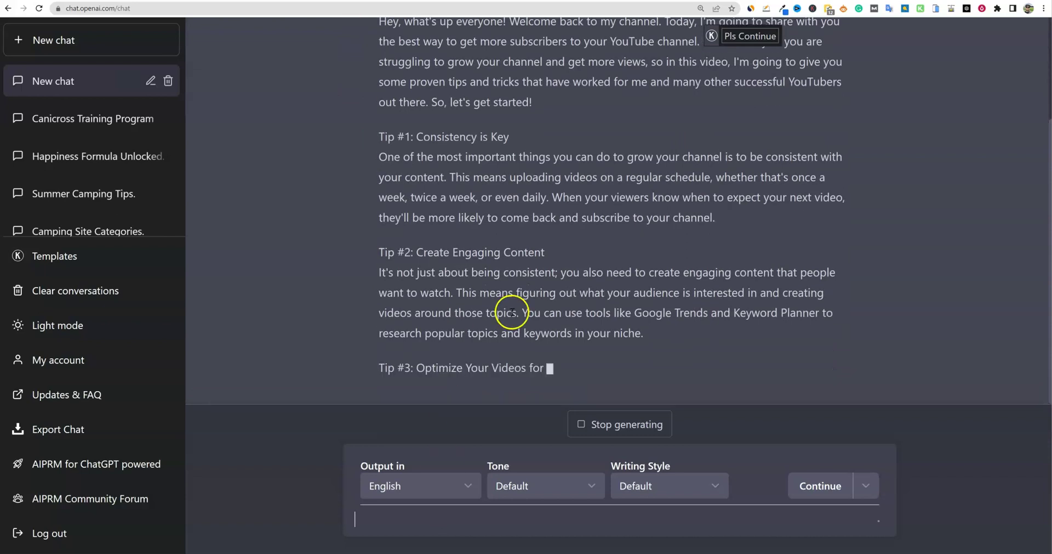
{"action": "scroll", "coordinate": [884, 209], "scroll_direction": "up", "scroll_amount": 3}
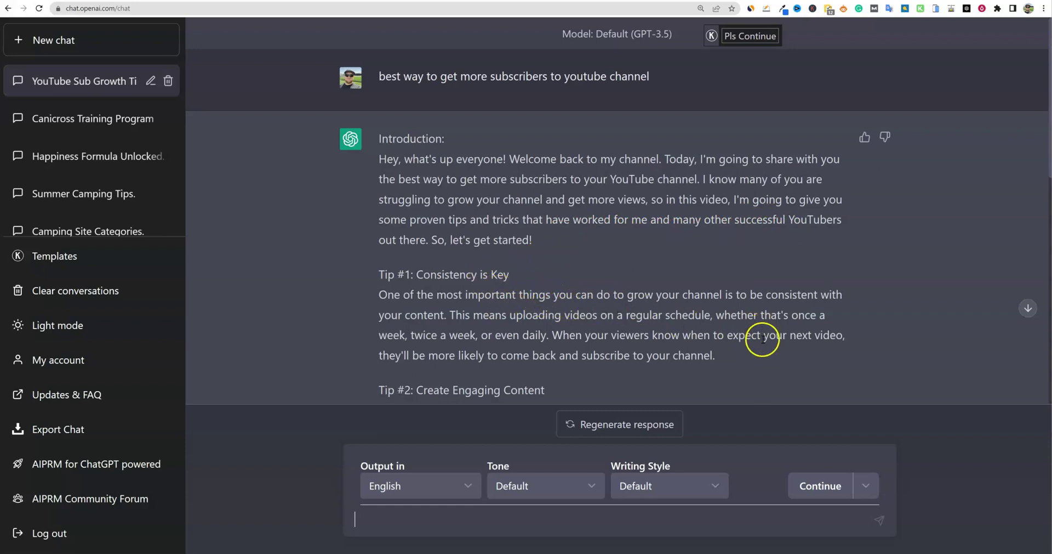
Step: Select the script's introduction and Tip #1 text
{"action": "triple_click", "coordinate": [681, 366]}
{"action": "left_click_drag", "start_coordinate": [682, 366], "coordinate": [378, 167]}
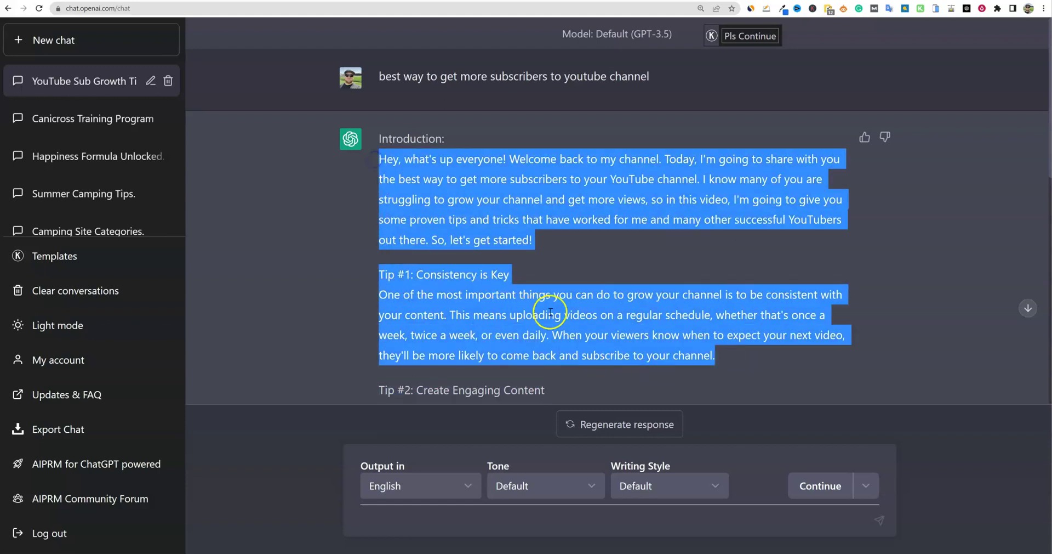
{"action": "left_click", "coordinate": [675, 321]}
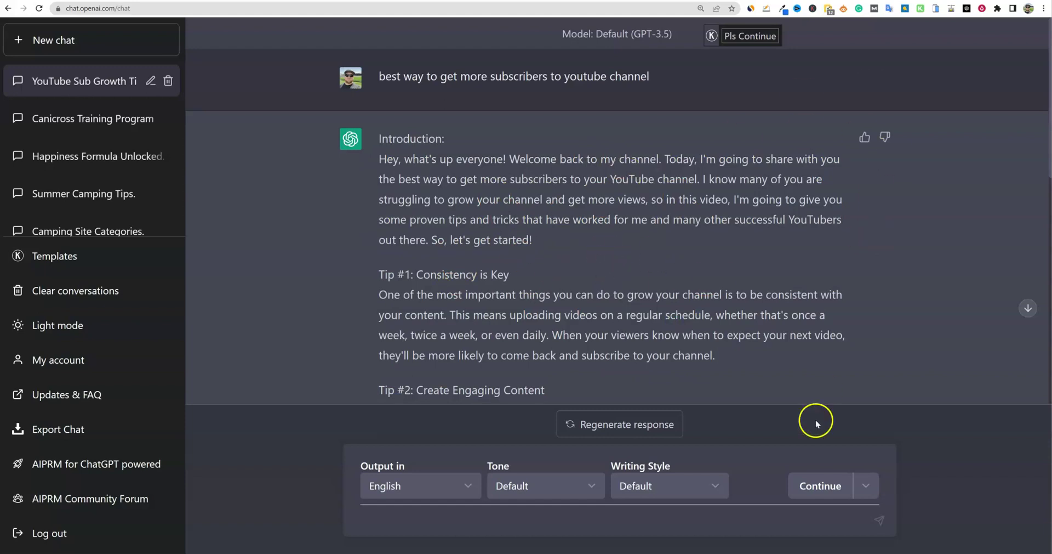
{"action": "left_click_drag", "start_coordinate": [380, 159], "coordinate": [776, 351]}
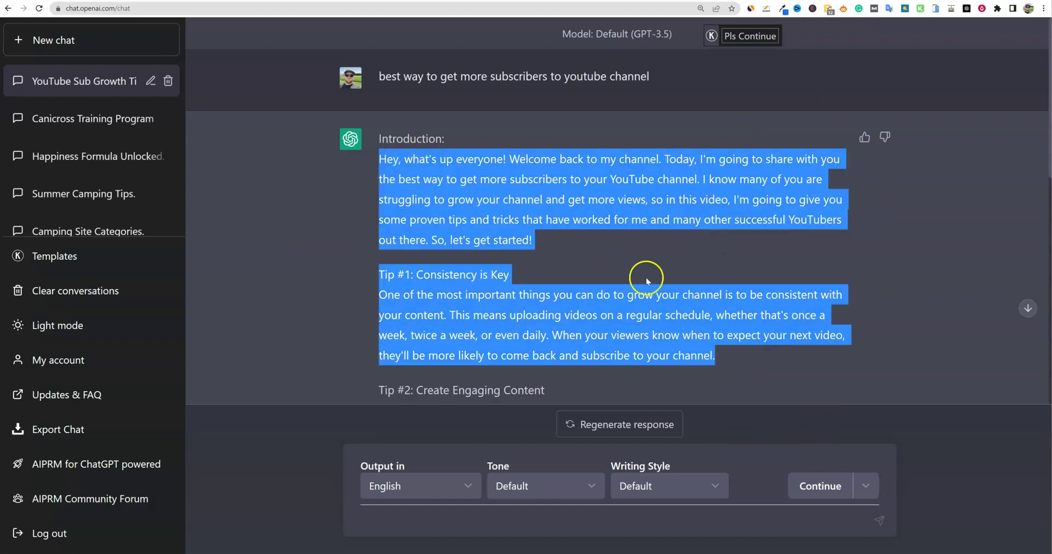
{"action": "left_click", "coordinate": [728, 362]}
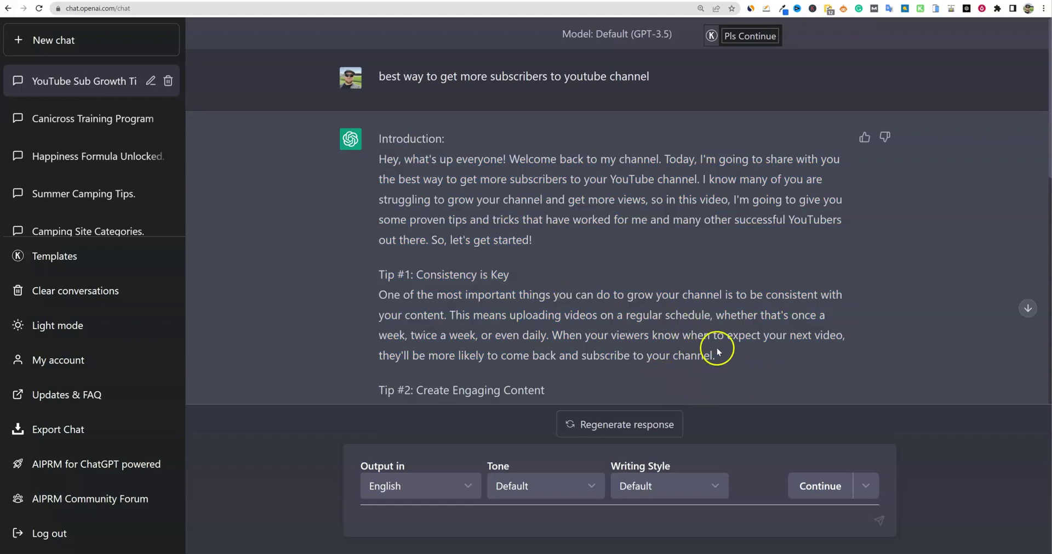
{"action": "left_click_drag", "start_coordinate": [379, 159], "coordinate": [756, 358]}
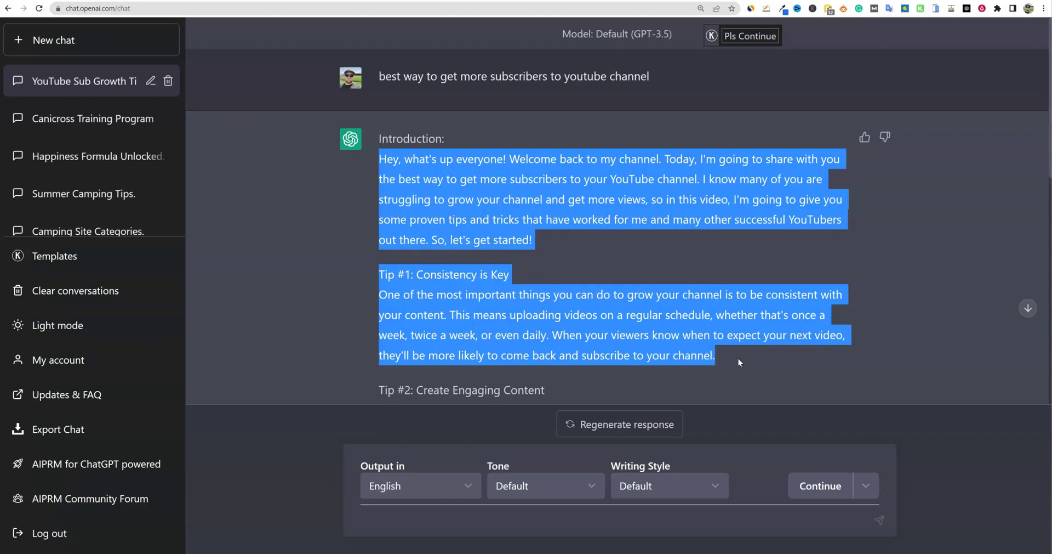
{"action": "left_click_drag", "start_coordinate": [723, 356], "coordinate": [359, 144]}
Step: Highlight the Tip #2–#5 headings, then select the whole script upward from its last line
{"action": "scroll", "coordinate": [540, 354], "scroll_direction": "down", "scroll_amount": 1}
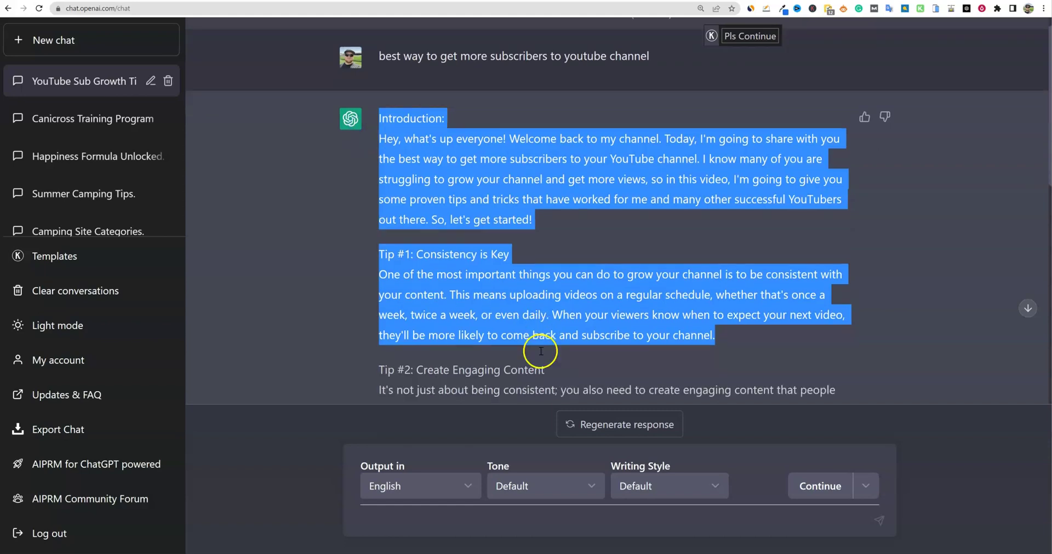
{"action": "scroll", "coordinate": [541, 351], "scroll_direction": "down", "scroll_amount": 3}
{"action": "scroll", "coordinate": [557, 340], "scroll_direction": "down", "scroll_amount": 1}
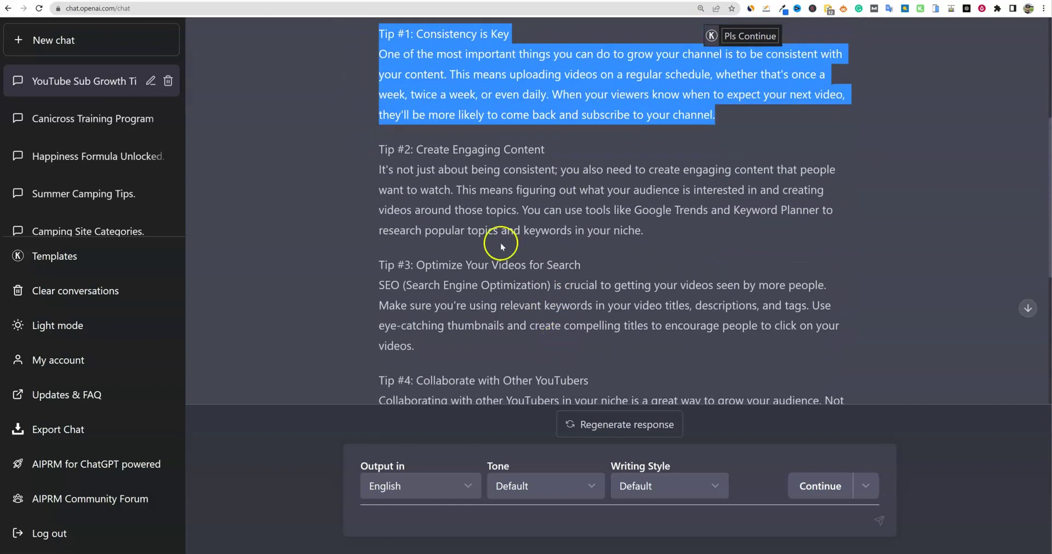
{"action": "left_click_drag", "start_coordinate": [414, 148], "coordinate": [591, 155]}
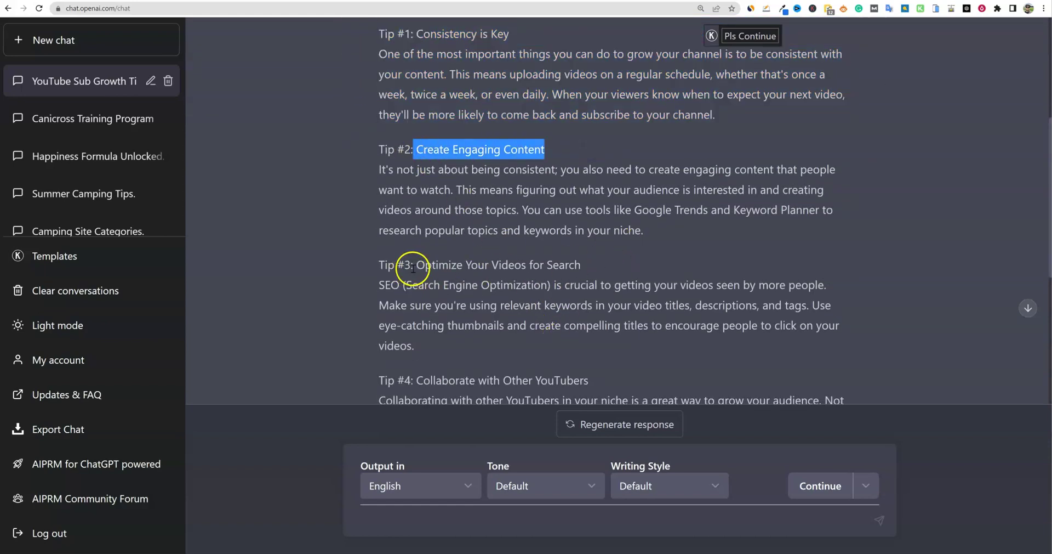
{"action": "left_click_drag", "start_coordinate": [415, 266], "coordinate": [646, 285]}
{"action": "scroll", "coordinate": [696, 296], "scroll_direction": "down", "scroll_amount": 4}
{"action": "left_click_drag", "start_coordinate": [424, 187], "coordinate": [589, 189]}
{"action": "scroll", "coordinate": [606, 265], "scroll_direction": "down", "scroll_amount": 2}
{"action": "left_click_drag", "start_coordinate": [416, 179], "coordinate": [625, 178]}
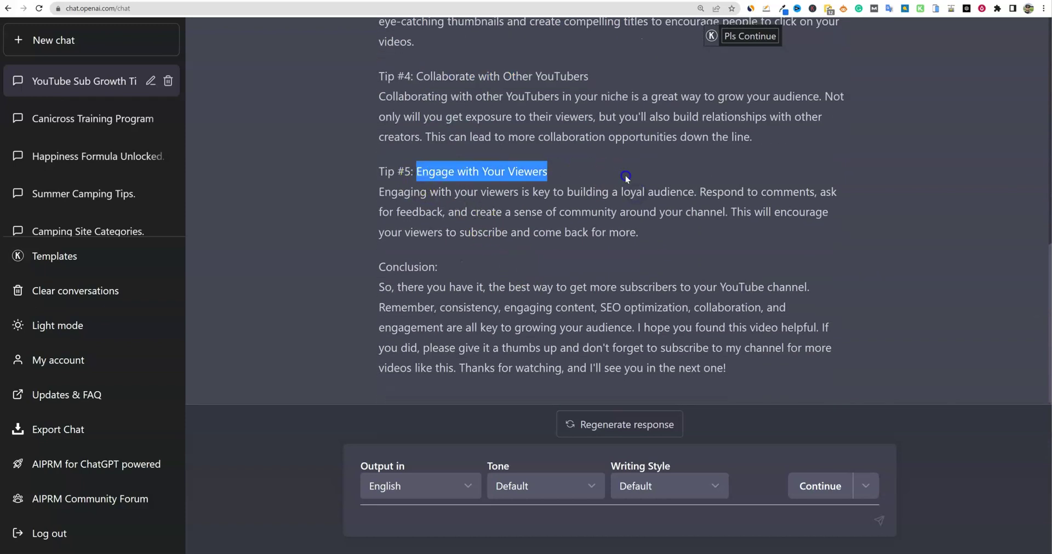
{"action": "left_click_drag", "start_coordinate": [731, 371], "coordinate": [379, 160]}
Step: Word-count the selected script, then send the follow-up 'make this a lot longer'
{"action": "right_click", "coordinate": [399, 173]}
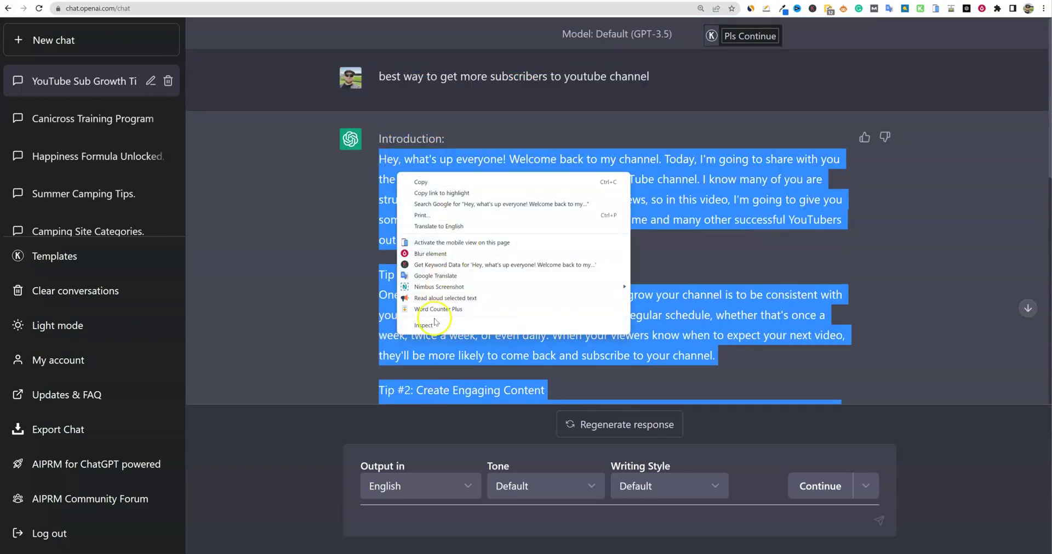
{"action": "left_click", "coordinate": [438, 308]}
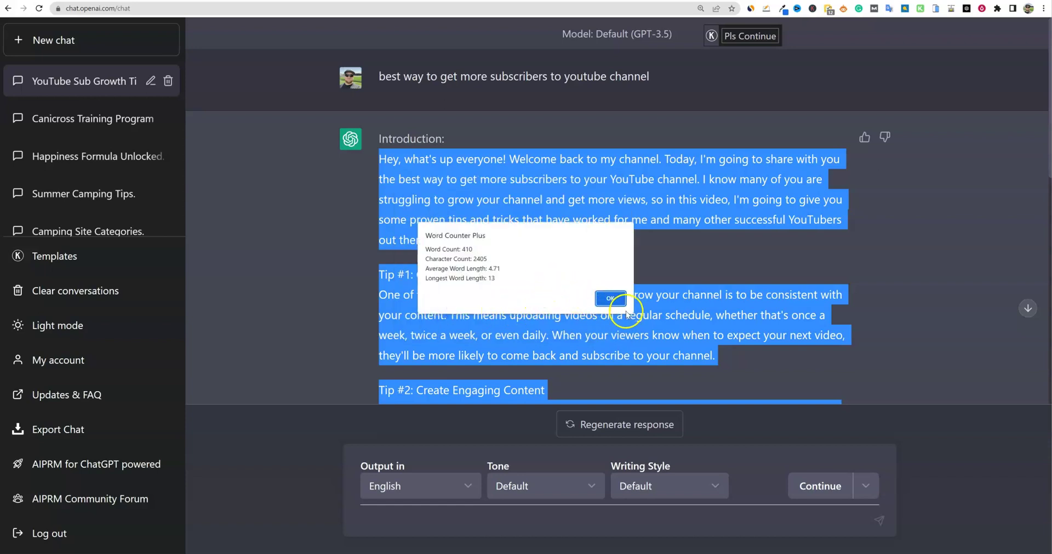
{"action": "left_click", "coordinate": [611, 298]}
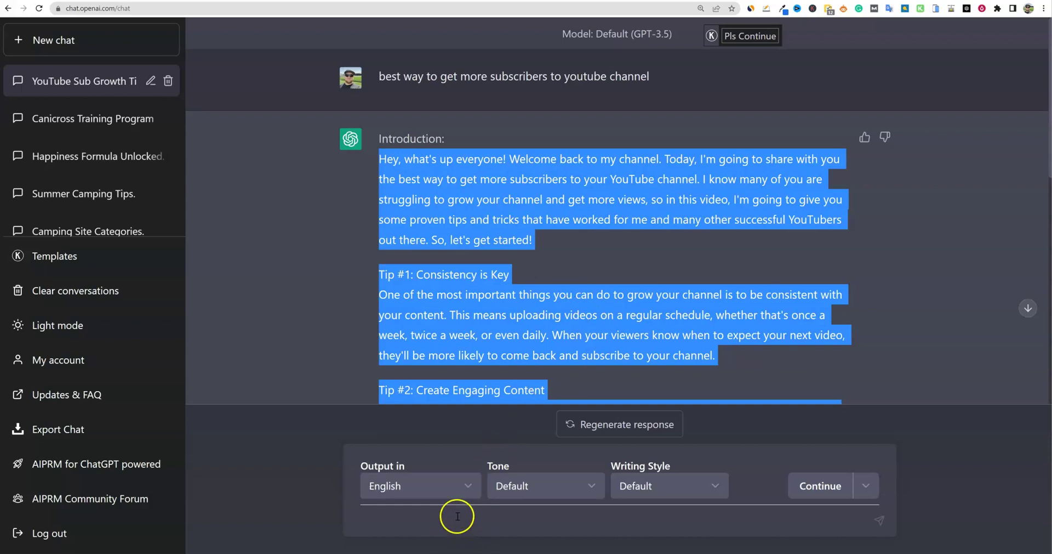
{"action": "left_click", "coordinate": [501, 519]}
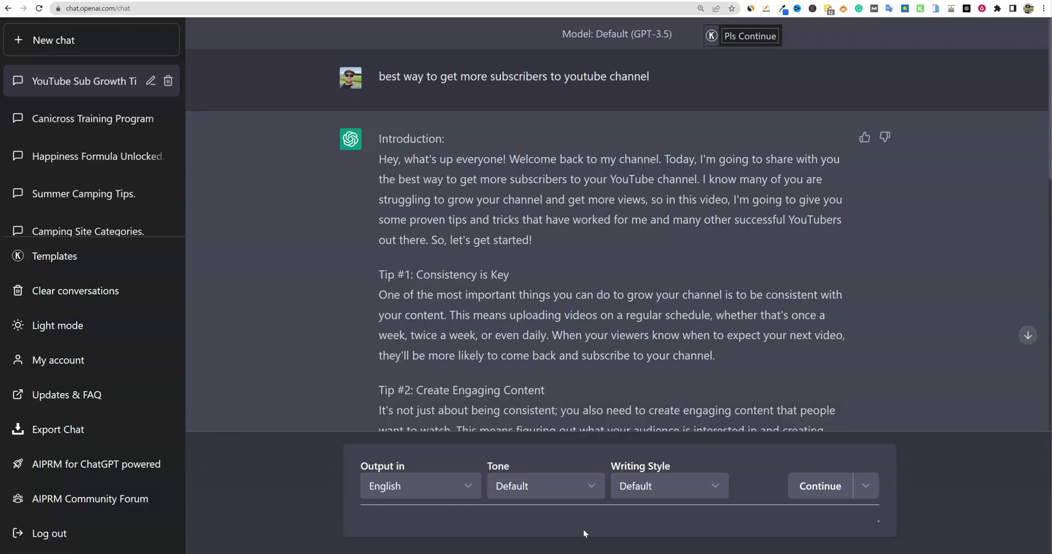
{"action": "key", "text": "Return"}
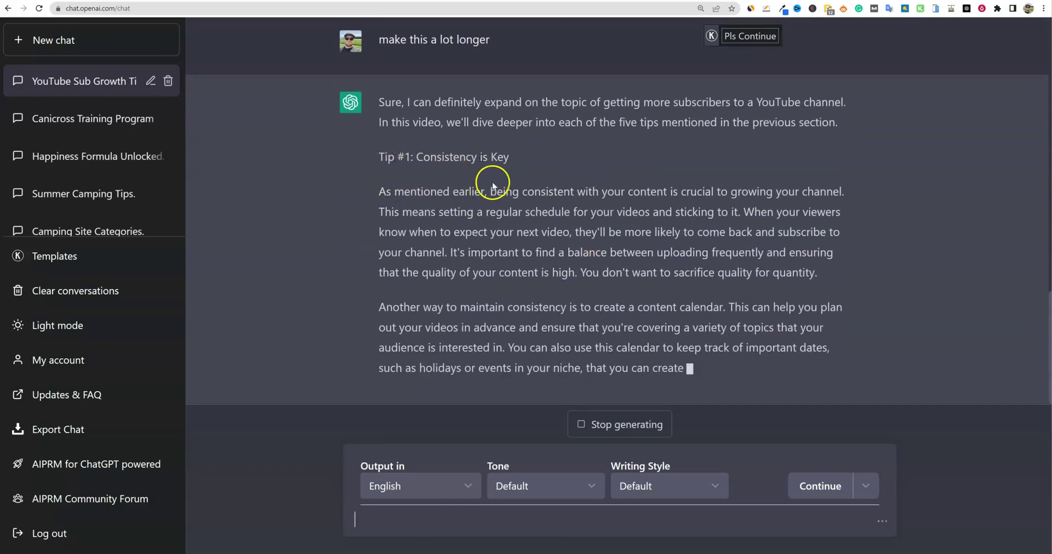
Step: Review the expanded reply and send AIPRM's 'Continue writing please' to finish it
{"action": "scroll", "coordinate": [486, 203], "scroll_direction": "up", "scroll_amount": 15}
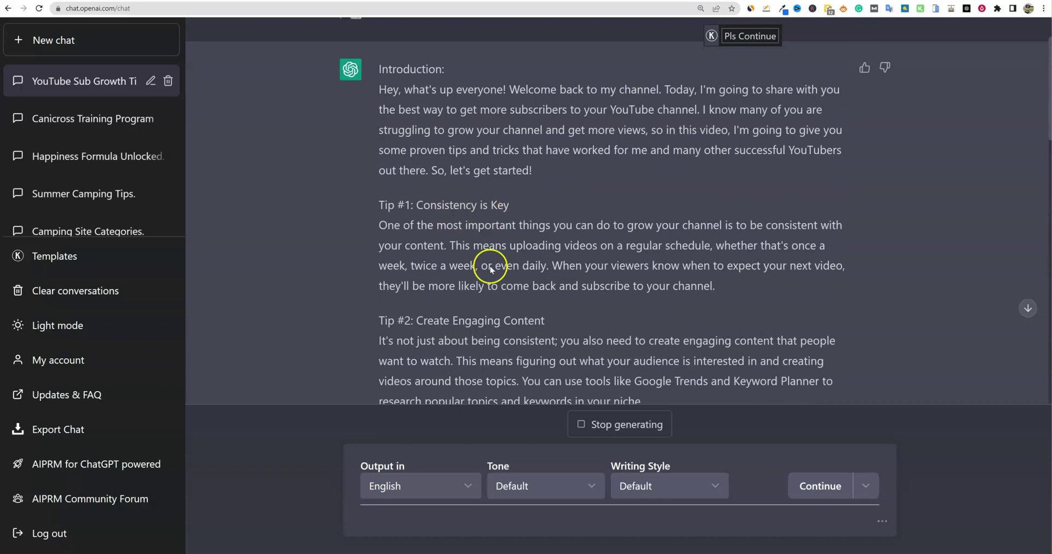
{"action": "scroll", "coordinate": [534, 303], "scroll_direction": "down", "scroll_amount": 4}
{"action": "scroll", "coordinate": [532, 305], "scroll_direction": "down", "scroll_amount": 10}
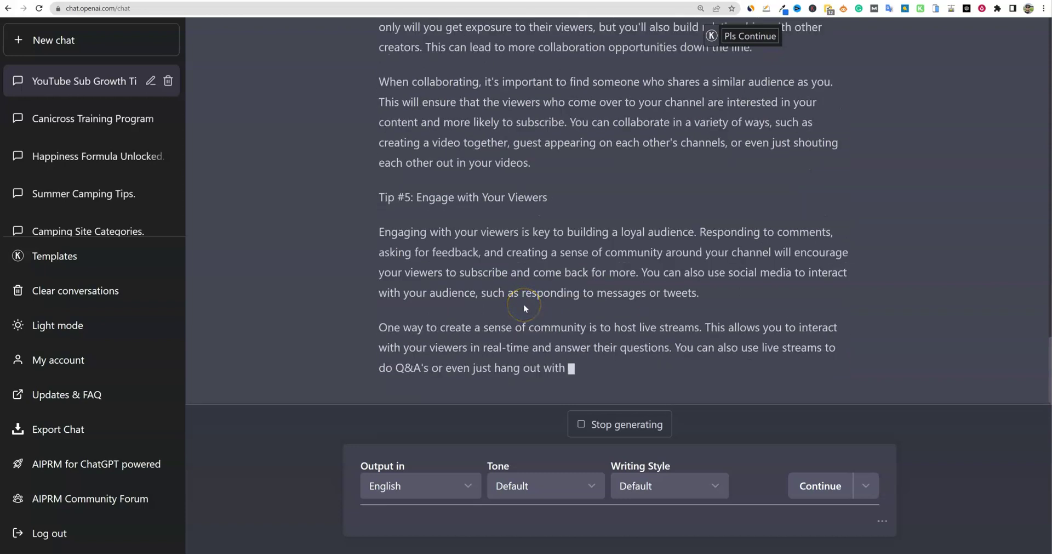
{"action": "left_click", "coordinate": [820, 485]}
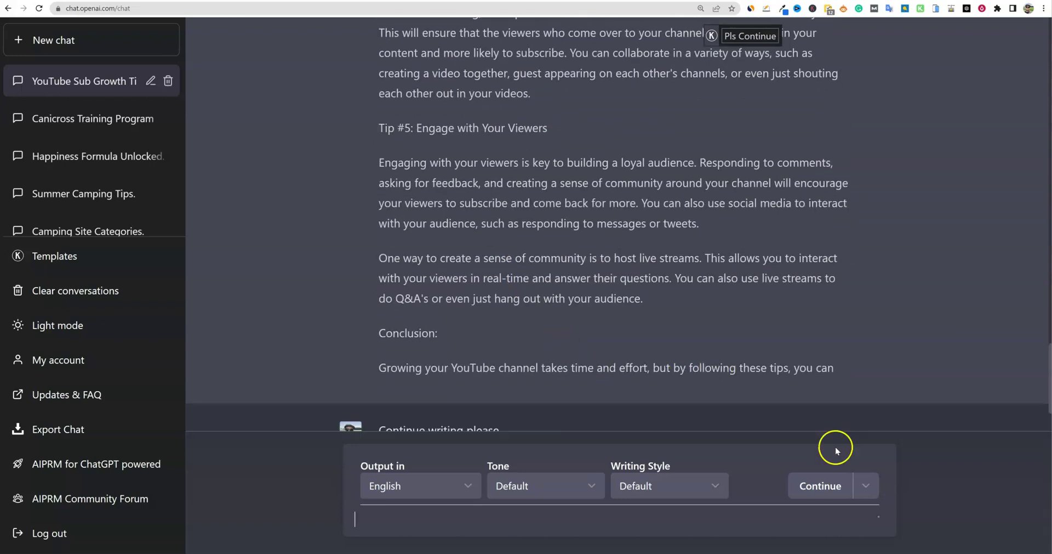
Step: Select the expanded script and word-count it, dismissing the 880-word result
{"action": "key", "text": "ctrl+a"}
{"action": "scroll", "coordinate": [364, 230], "scroll_direction": "up", "scroll_amount": 5}
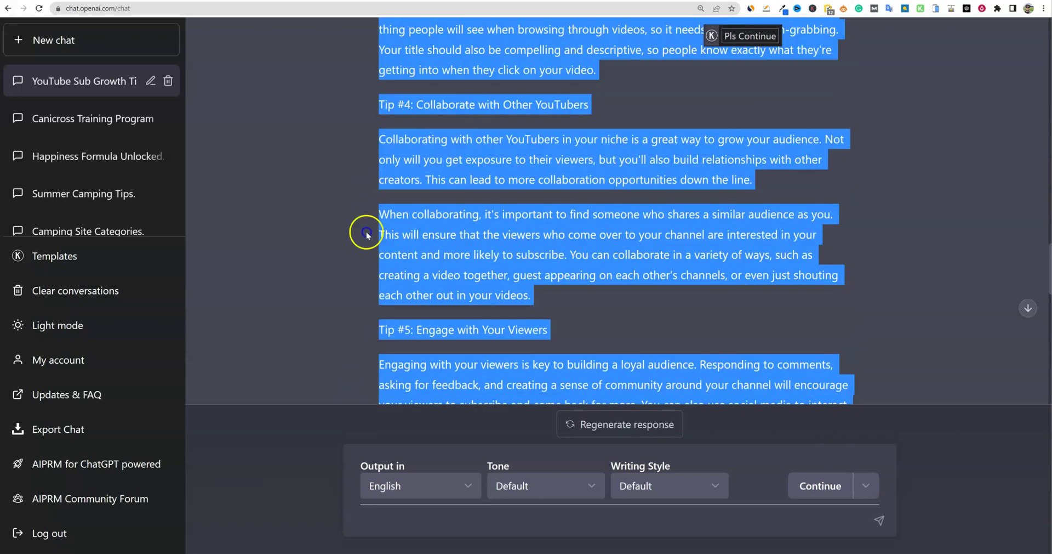
{"action": "scroll", "coordinate": [364, 229], "scroll_direction": "down", "scroll_amount": 15}
{"action": "left_click_drag", "start_coordinate": [483, 378], "coordinate": [381, 126]}
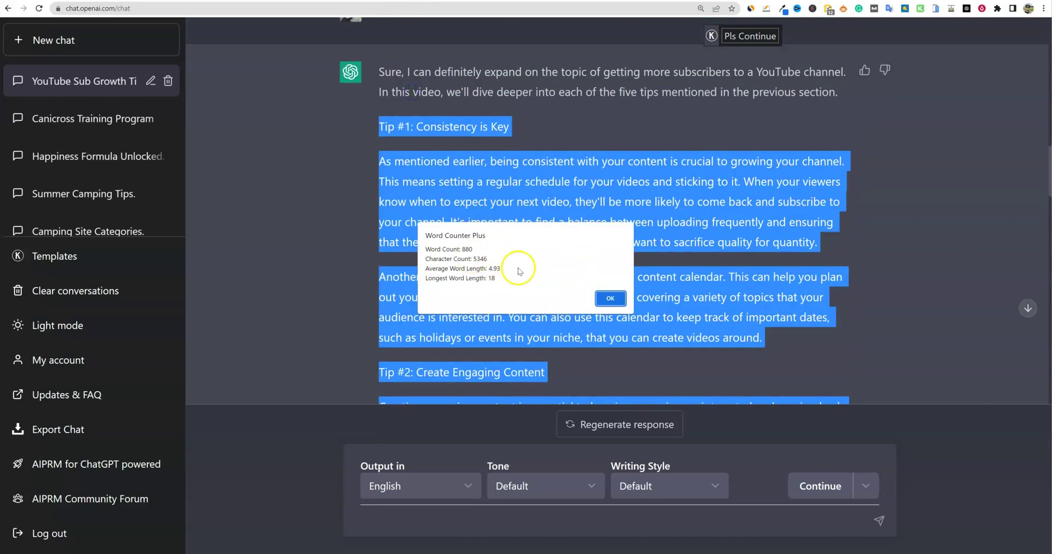
{"action": "left_click", "coordinate": [610, 298]}
Step: Select the original Introduction paragraph and run Word Counter Plus on it
{"action": "scroll", "coordinate": [502, 213], "scroll_direction": "up", "scroll_amount": 10}
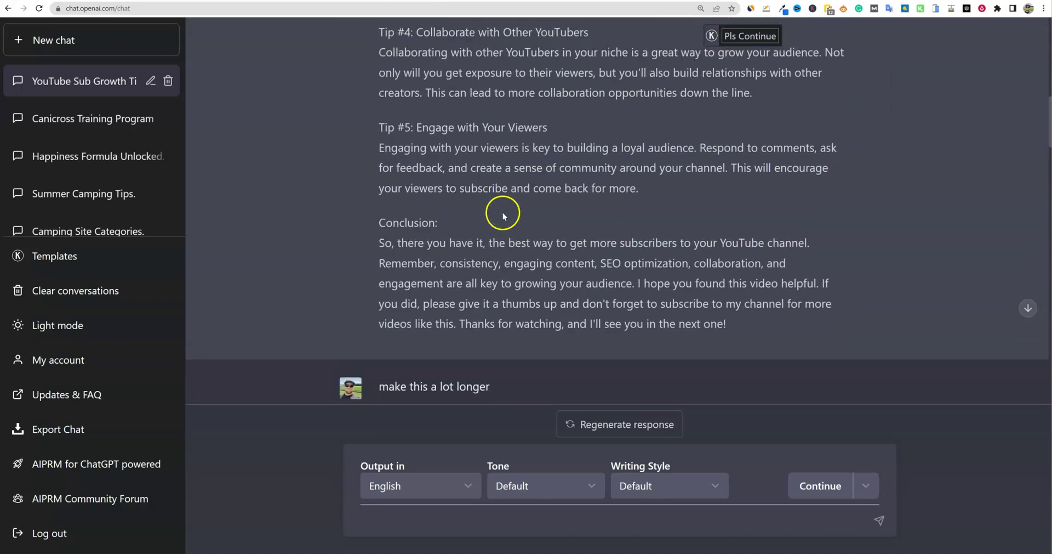
{"action": "scroll", "coordinate": [502, 212], "scroll_direction": "up", "scroll_amount": 6}
{"action": "scroll", "coordinate": [516, 164], "scroll_direction": "down", "scroll_amount": 3}
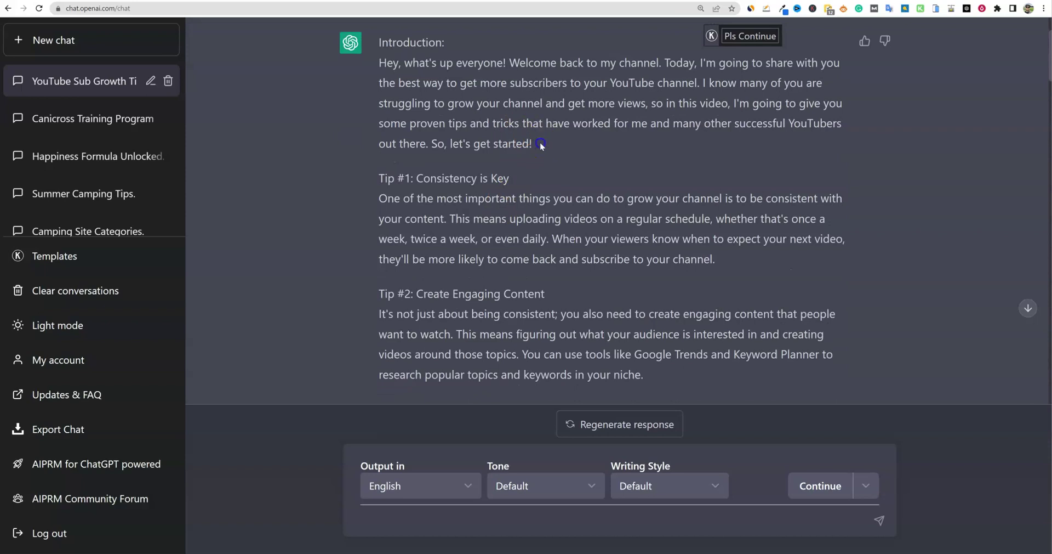
{"action": "left_click_drag", "start_coordinate": [541, 145], "coordinate": [384, 74]}
{"action": "right_click", "coordinate": [384, 74]}
{"action": "left_click", "coordinate": [482, 198]}
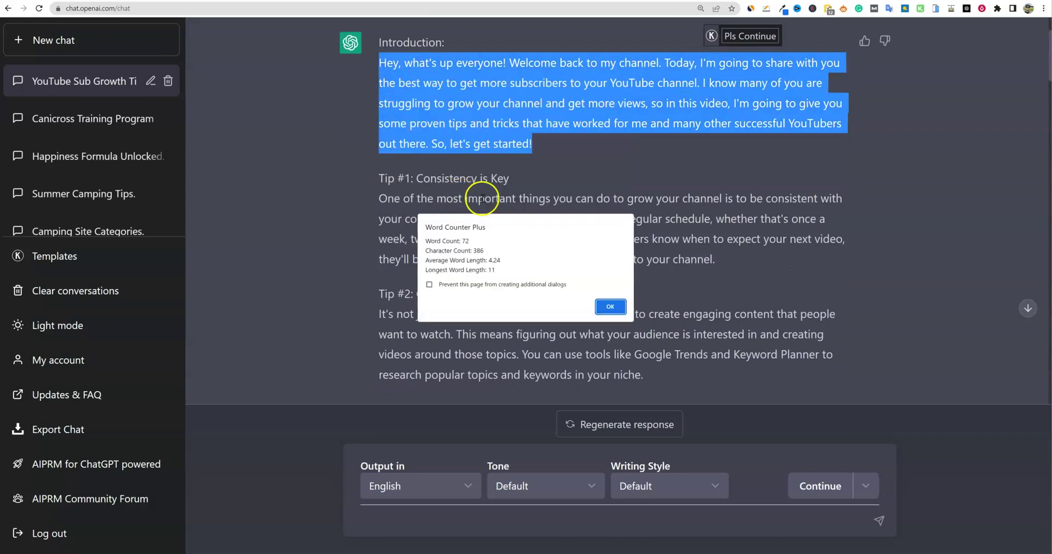
Step: Close the 72-word result, clear selections, and scroll through both the original and expanded scripts
{"action": "left_click", "coordinate": [609, 306]}
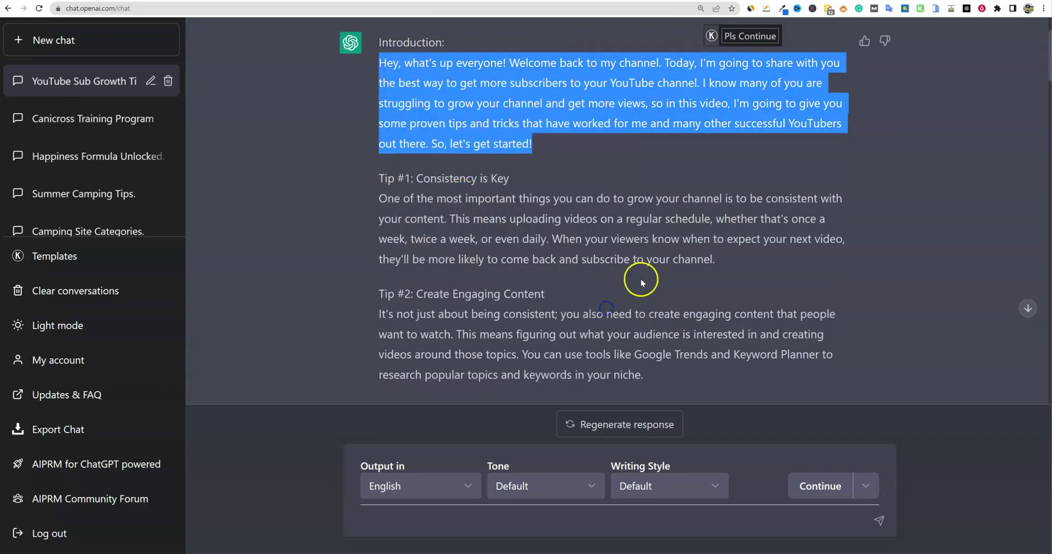
{"action": "left_click", "coordinate": [645, 239]}
{"action": "scroll", "coordinate": [570, 236], "scroll_direction": "up", "scroll_amount": 2}
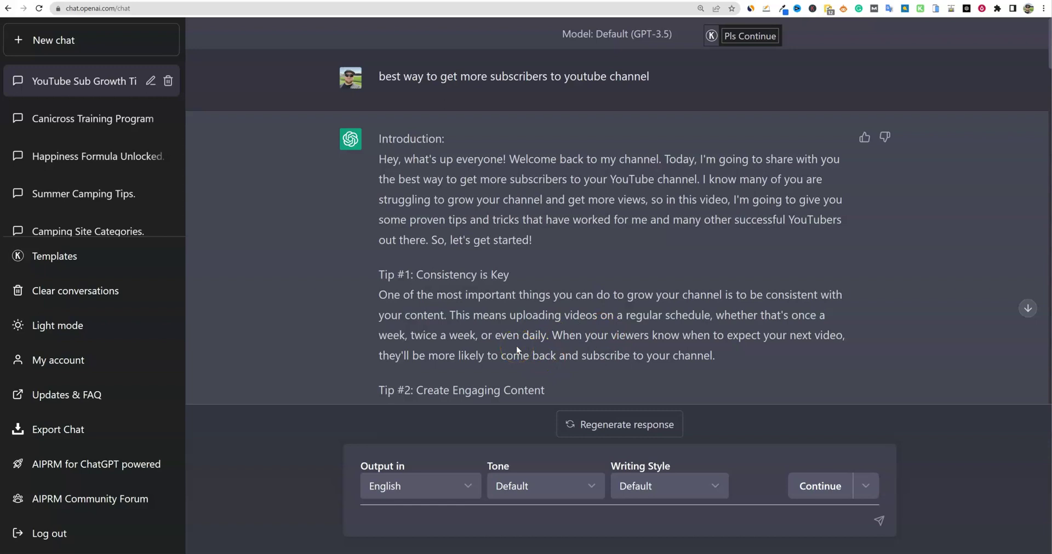
{"action": "scroll", "coordinate": [530, 341], "scroll_direction": "down", "scroll_amount": 15}
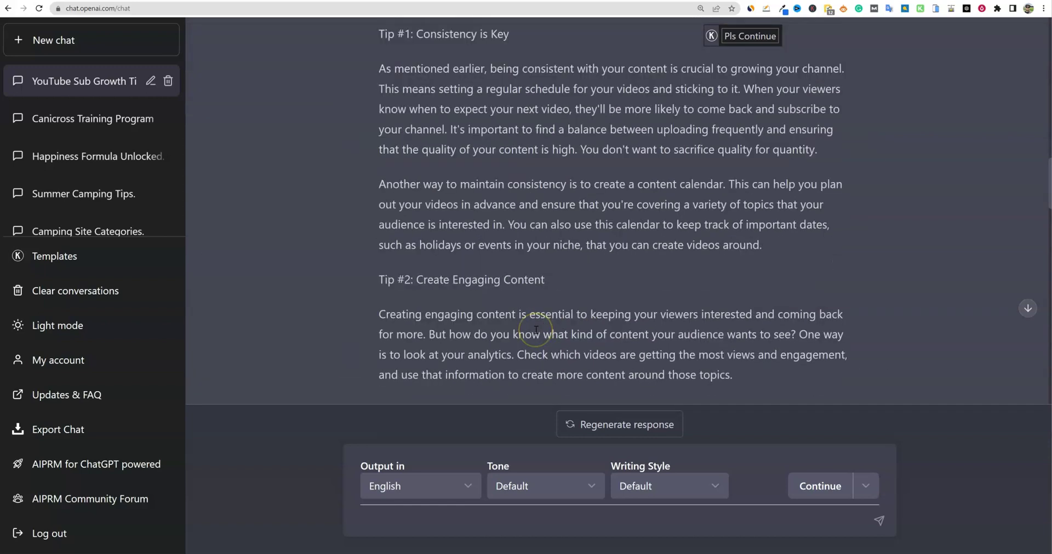
{"action": "scroll", "coordinate": [536, 329], "scroll_direction": "down", "scroll_amount": 20}
{"action": "scroll", "coordinate": [529, 336], "scroll_direction": "up", "scroll_amount": 6}
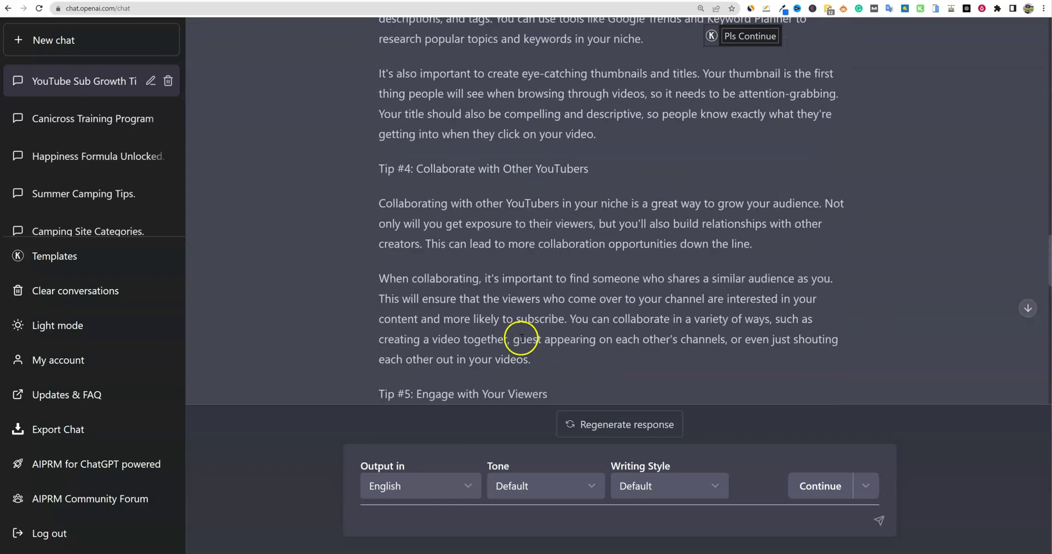
{"action": "scroll", "coordinate": [522, 336], "scroll_direction": "down", "scroll_amount": 10}
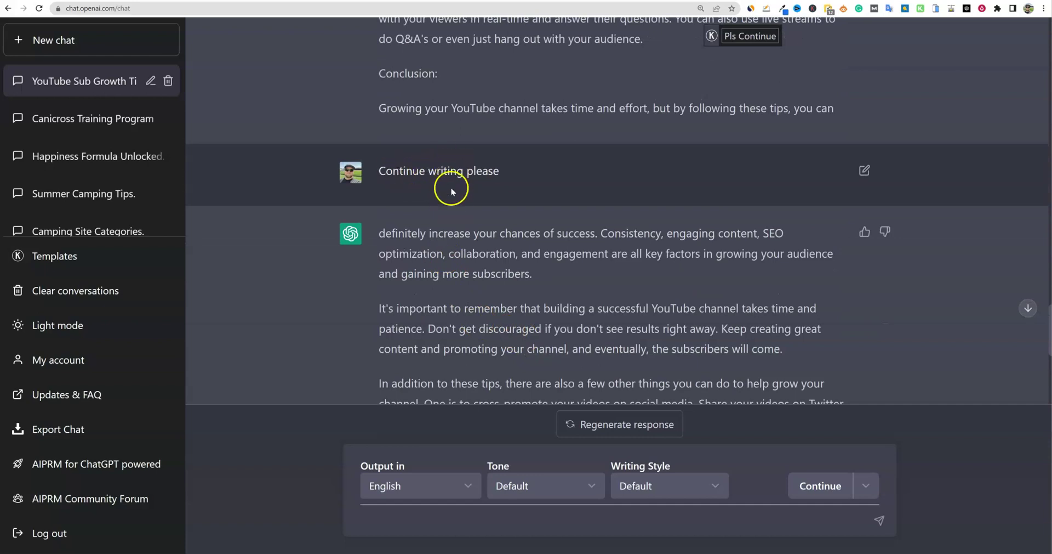
{"action": "scroll", "coordinate": [452, 203], "scroll_direction": "up", "scroll_amount": 6}
{"action": "scroll", "coordinate": [452, 217], "scroll_direction": "up", "scroll_amount": 15}
{"action": "left_click_drag", "start_coordinate": [401, 157], "coordinate": [489, 158]}
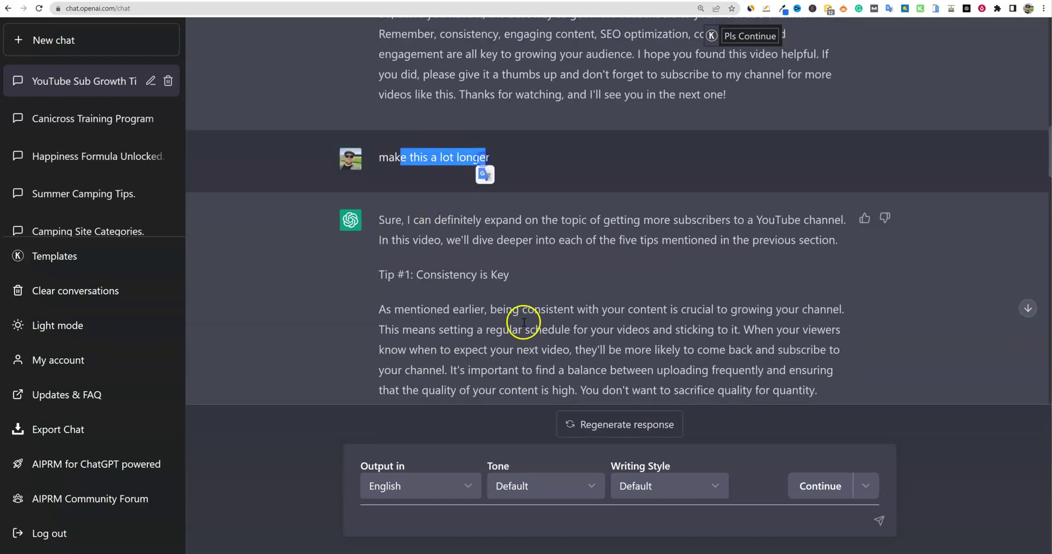
{"action": "left_click", "coordinate": [577, 155]}
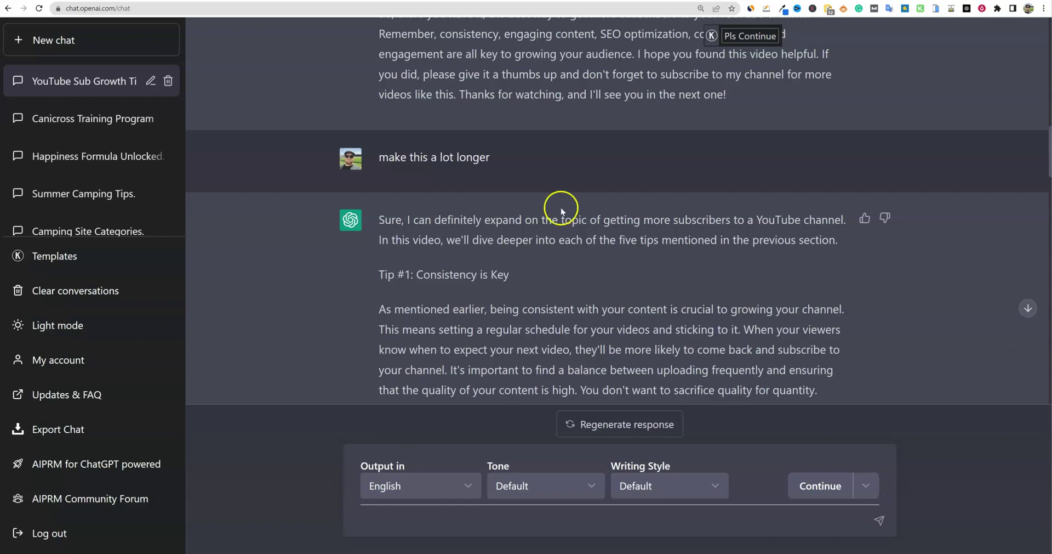
{"action": "scroll", "coordinate": [438, 212], "scroll_direction": "up", "scroll_amount": 4}
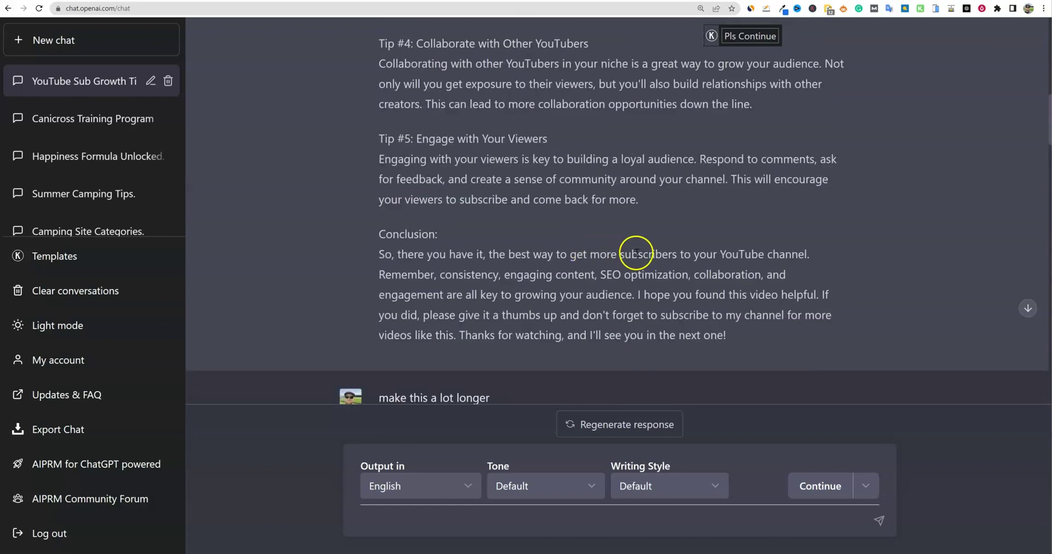
Step: Run the Youtube Video Script PRO template on 'how to get more subscribers on youtube'
{"action": "scroll", "coordinate": [636, 253], "scroll_direction": "up", "scroll_amount": 10}
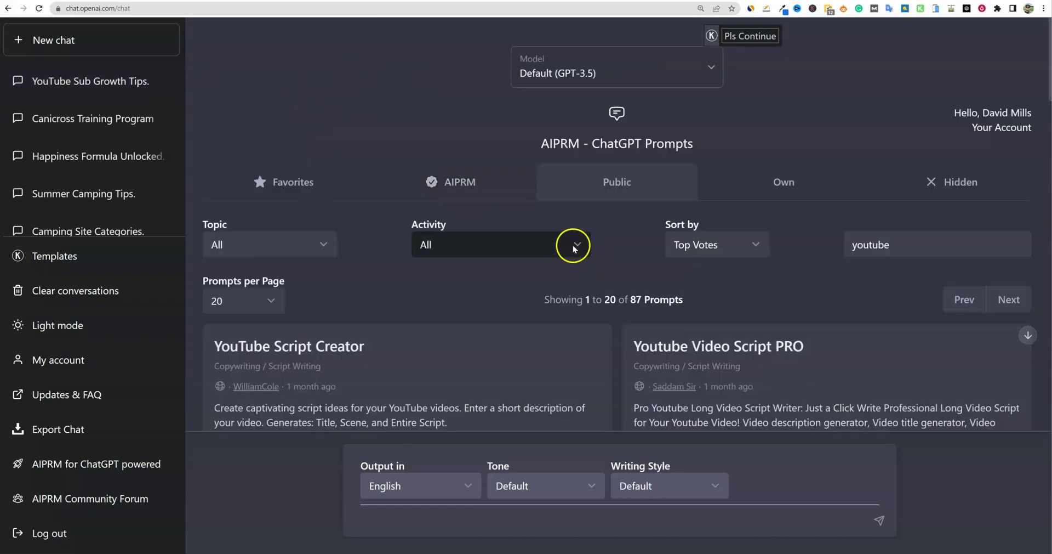
{"action": "scroll", "coordinate": [573, 248], "scroll_direction": "down", "scroll_amount": 4}
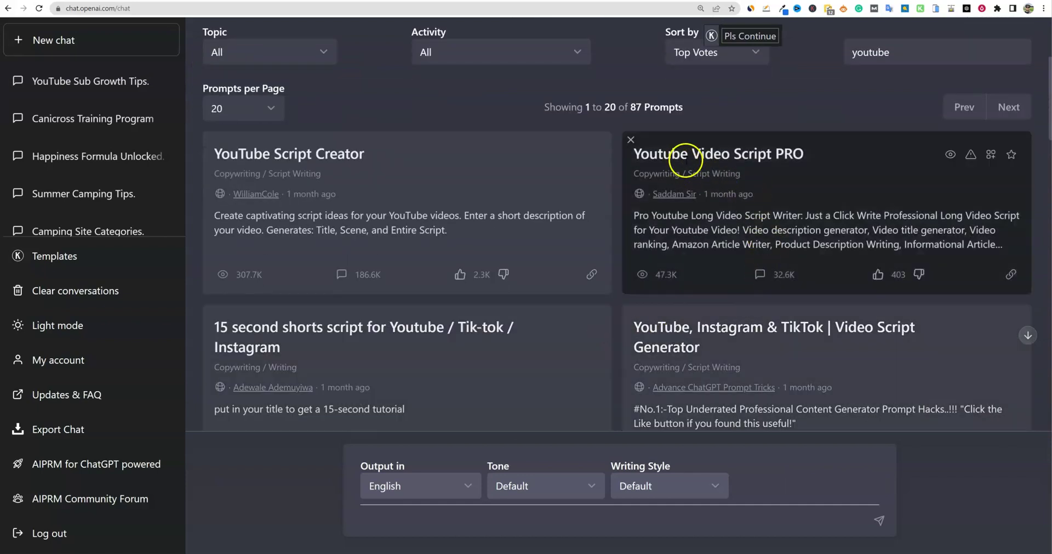
{"action": "left_click", "coordinate": [824, 207]}
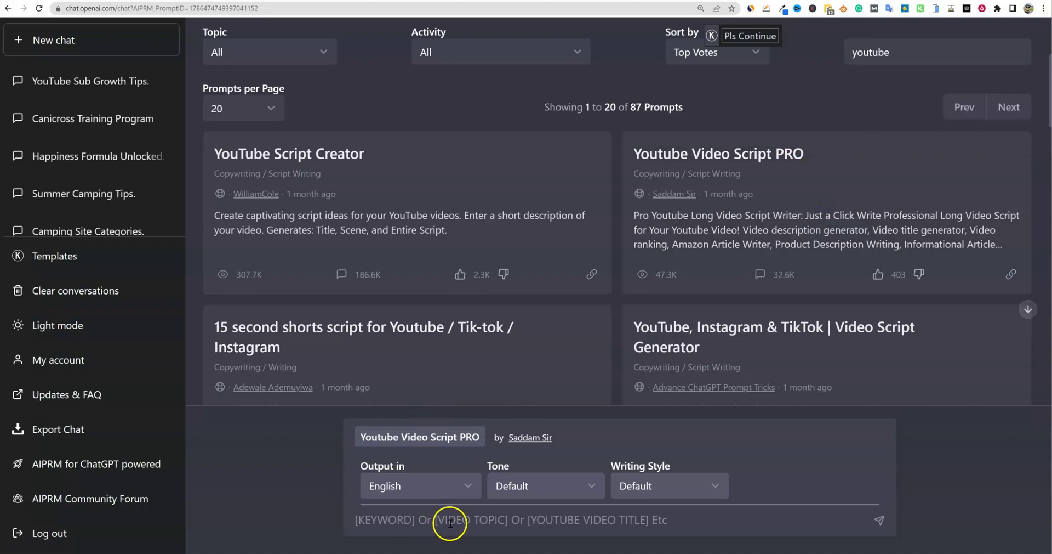
{"action": "type", "text": "h"}
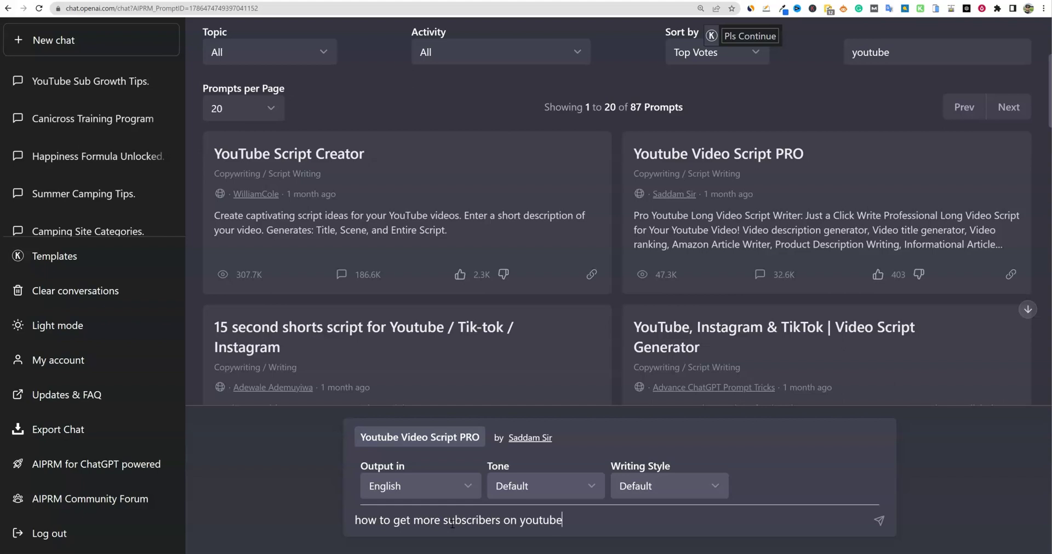
{"action": "key", "text": "Return"}
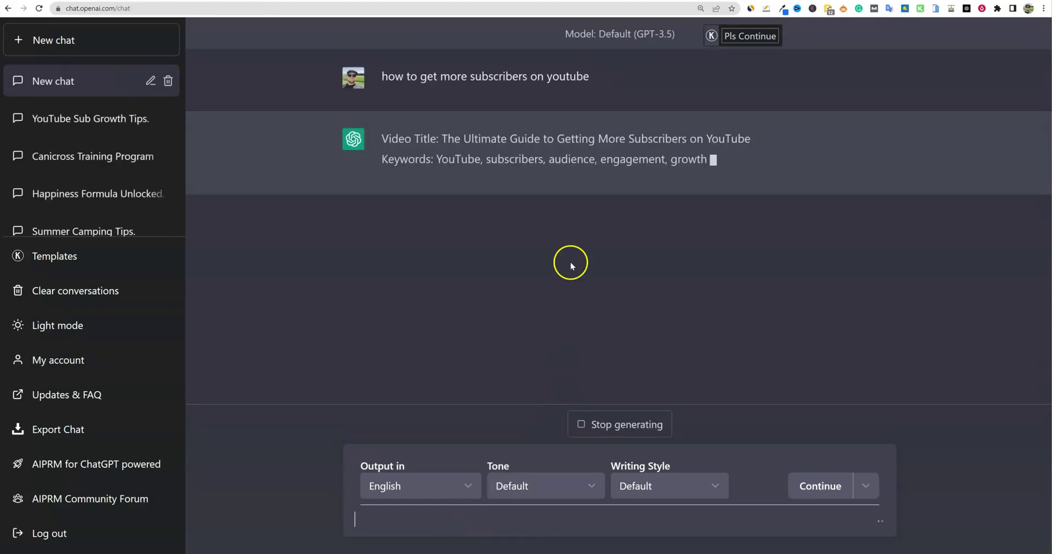
Step: Review the finished Youtube Video Script PRO reply by selecting the prompt, Video Description and title
{"action": "left_click_drag", "start_coordinate": [590, 76], "coordinate": [378, 80]}
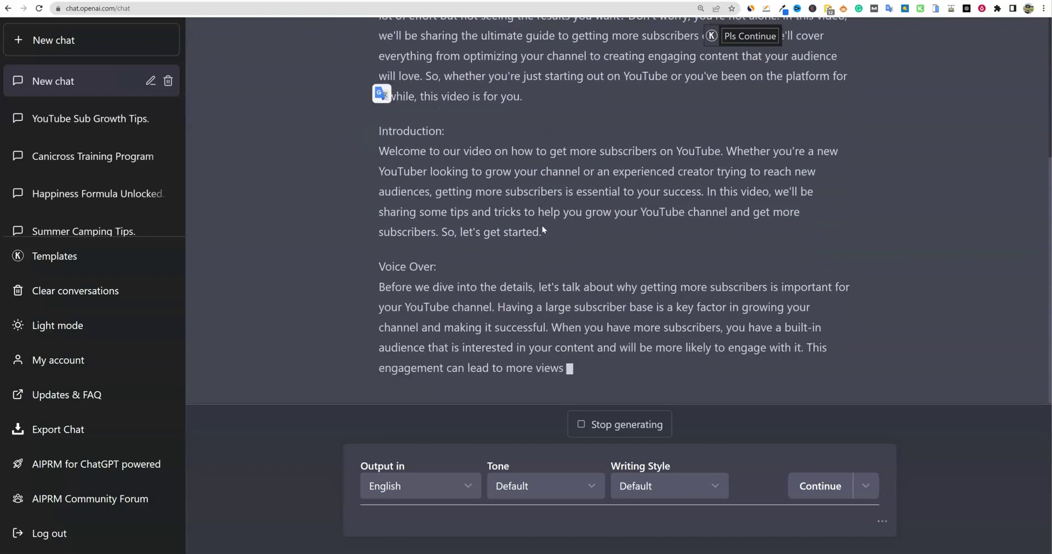
{"action": "left_click", "coordinate": [524, 191]}
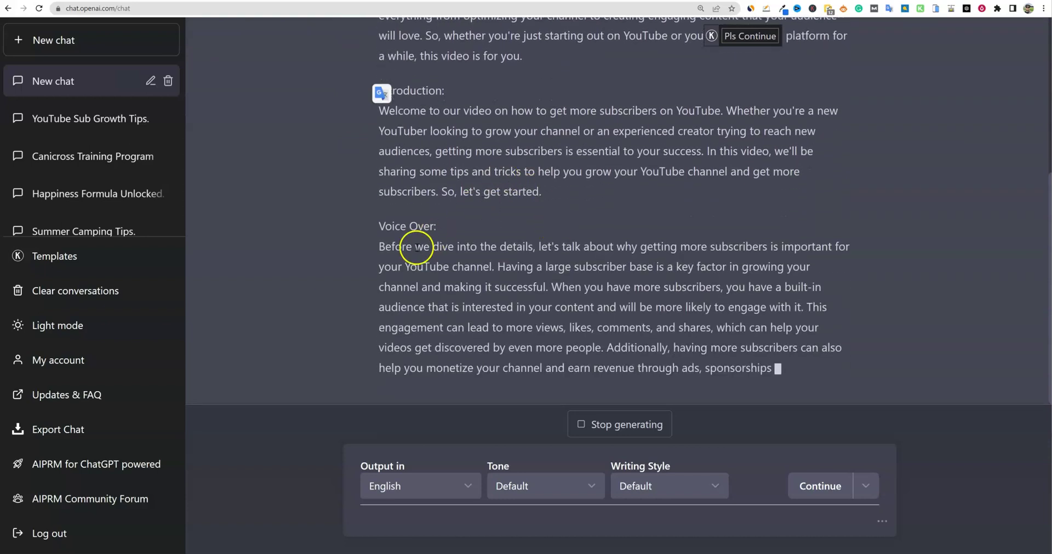
{"action": "scroll", "coordinate": [477, 203], "scroll_direction": "up", "scroll_amount": 6}
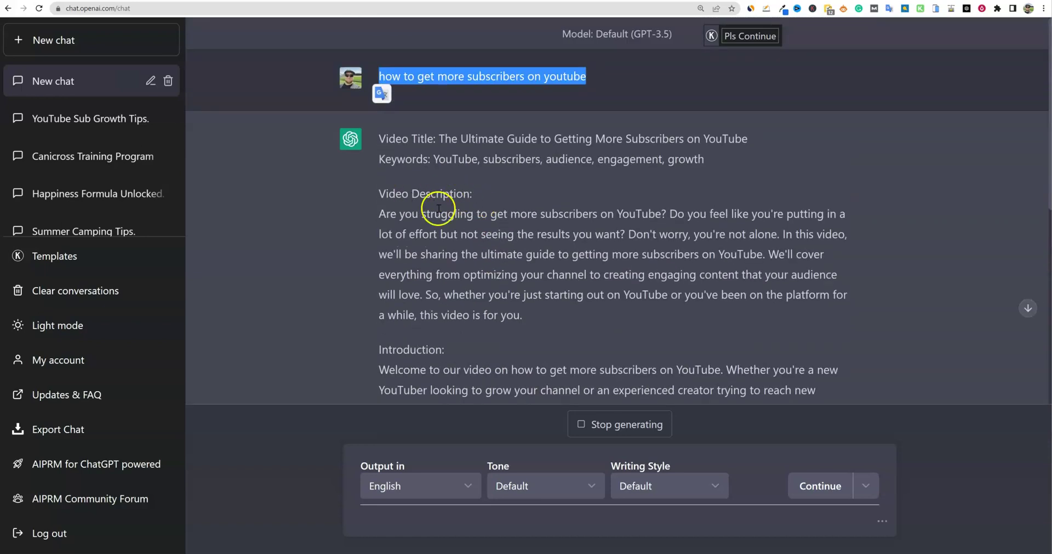
{"action": "left_click_drag", "start_coordinate": [534, 317], "coordinate": [387, 215]}
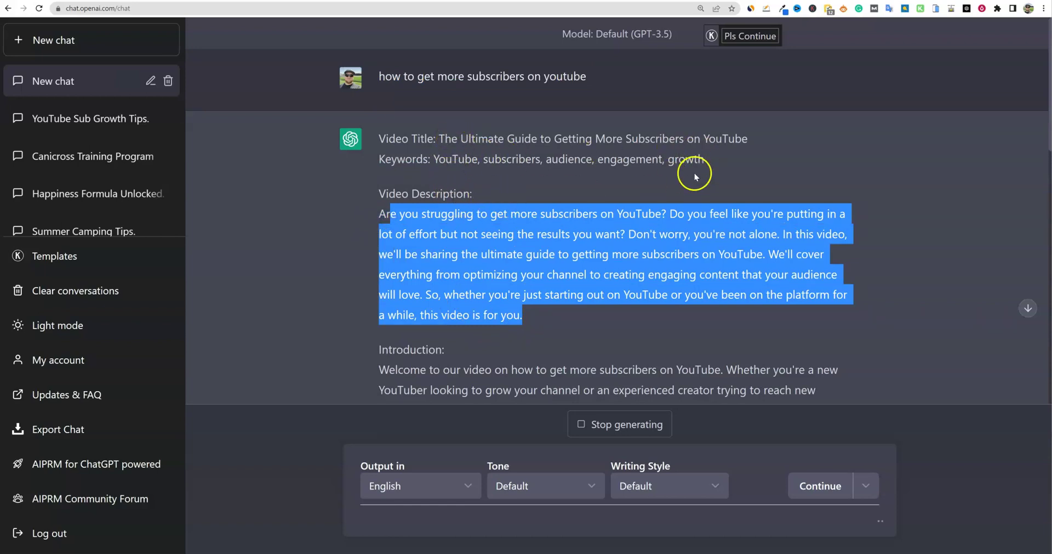
{"action": "left_click_drag", "start_coordinate": [761, 144], "coordinate": [394, 148]}
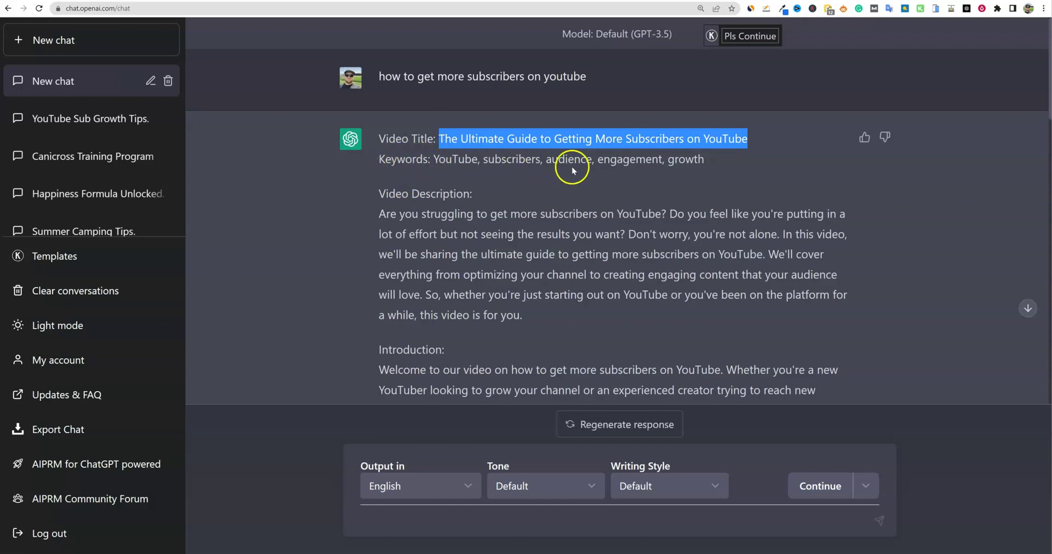
{"action": "scroll", "coordinate": [564, 265], "scroll_direction": "down", "scroll_amount": 2}
{"action": "left_click_drag", "start_coordinate": [377, 121], "coordinate": [522, 219]}
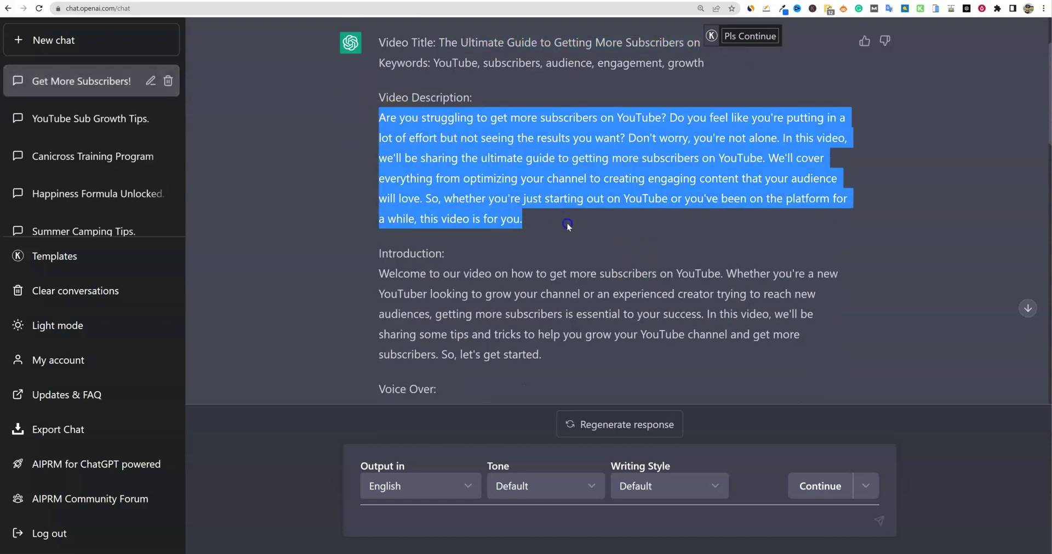
{"action": "scroll", "coordinate": [630, 269], "scroll_direction": "down", "scroll_amount": 3}
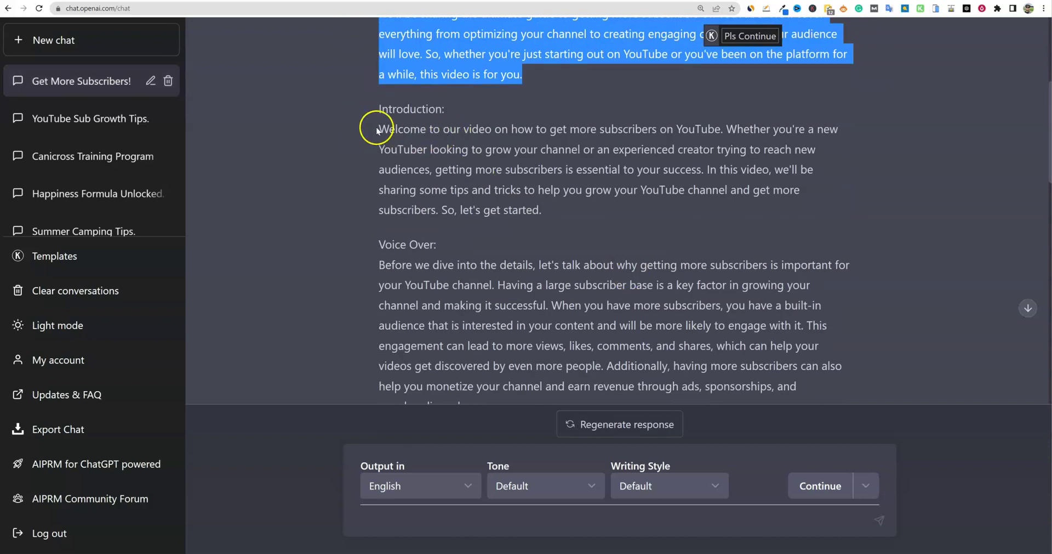
{"action": "left_click_drag", "start_coordinate": [378, 129], "coordinate": [473, 137]}
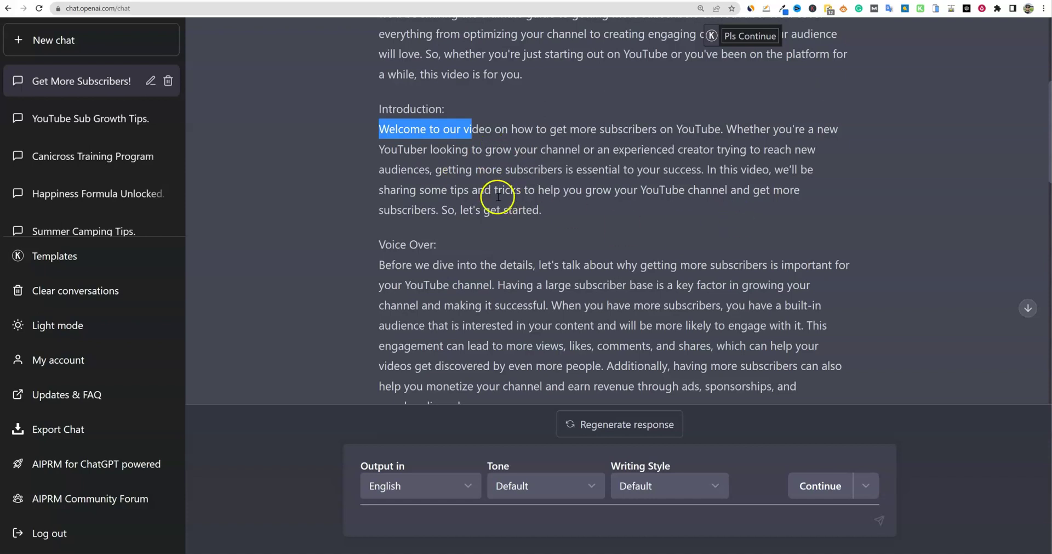
{"action": "scroll", "coordinate": [498, 197], "scroll_direction": "down", "scroll_amount": 2}
{"action": "scroll", "coordinate": [497, 197], "scroll_direction": "down", "scroll_amount": 1}
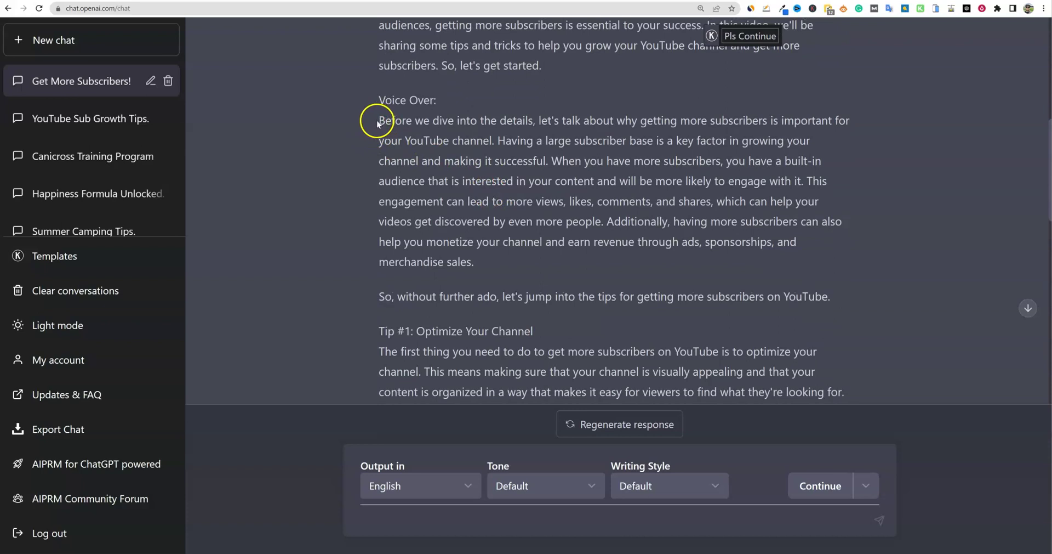
{"action": "left_click_drag", "start_coordinate": [382, 121], "coordinate": [796, 275]}
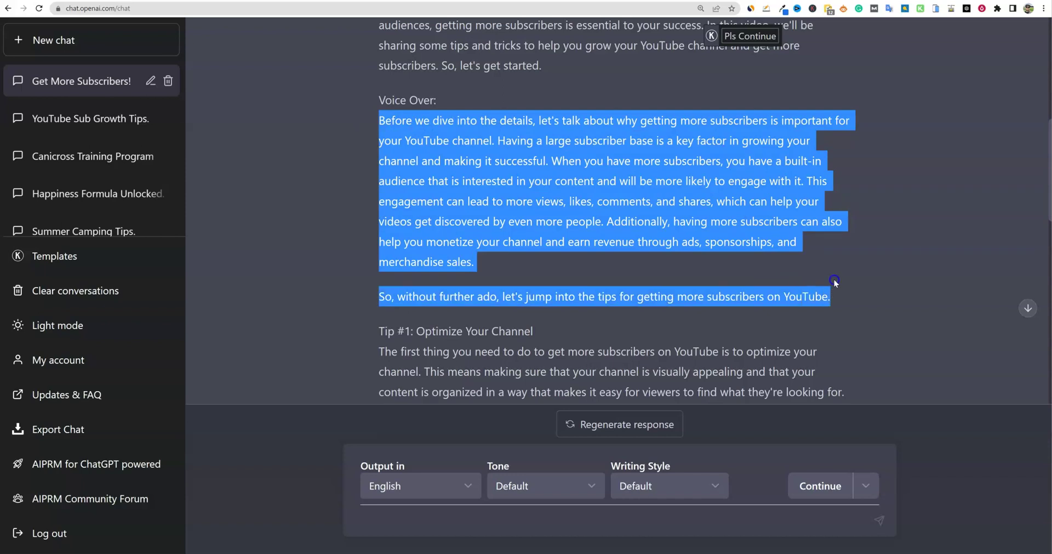
{"action": "left_click", "coordinate": [712, 251]}
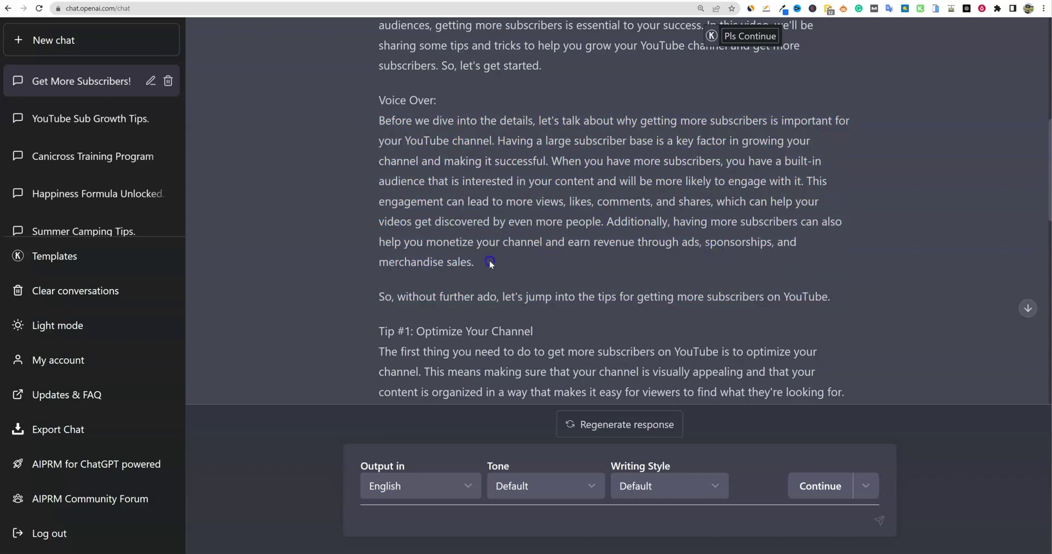
{"action": "left_click_drag", "start_coordinate": [489, 263], "coordinate": [369, 144]}
{"action": "scroll", "coordinate": [426, 160], "scroll_direction": "up", "scroll_amount": 4}
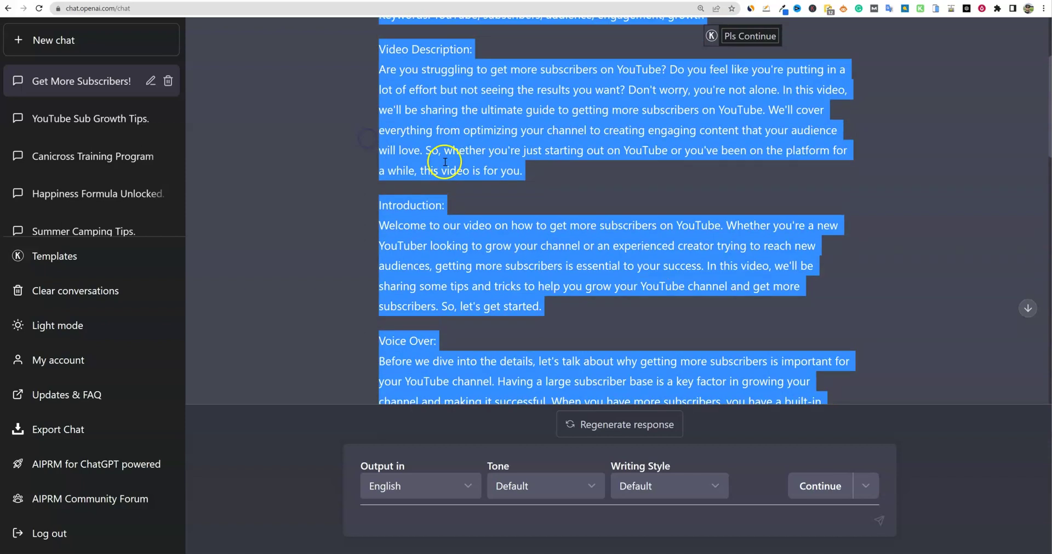
{"action": "scroll", "coordinate": [497, 237], "scroll_direction": "down", "scroll_amount": 3}
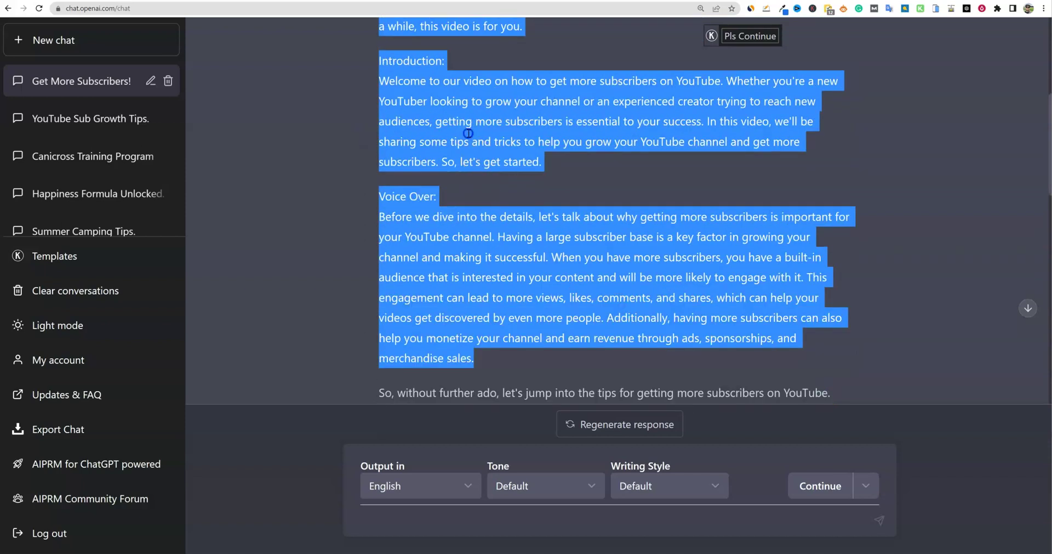
{"action": "left_click", "coordinate": [387, 87]}
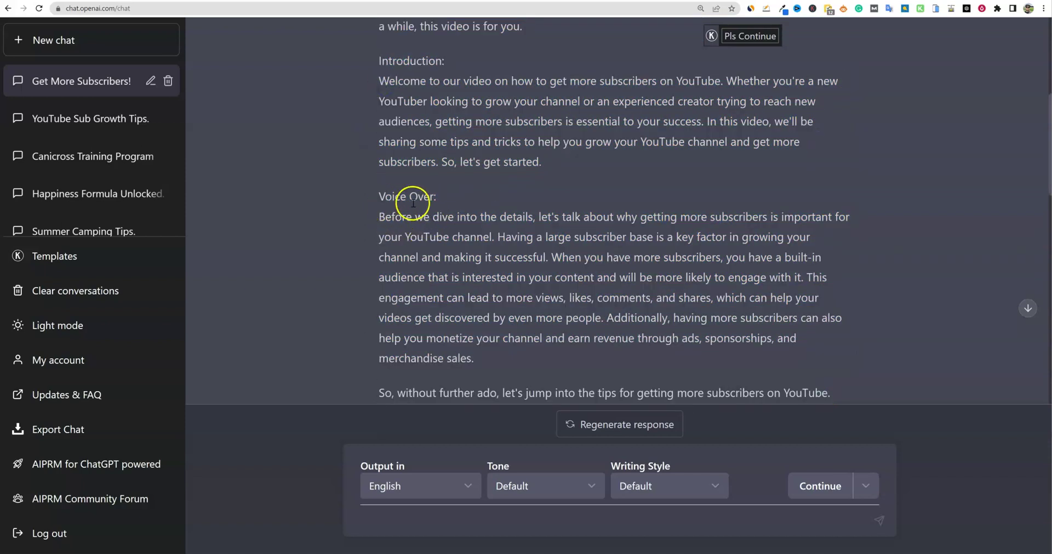
{"action": "triple_click", "coordinate": [436, 197]}
{"action": "left_click", "coordinate": [465, 218]}
{"action": "scroll", "coordinate": [432, 239], "scroll_direction": "down", "scroll_amount": 3}
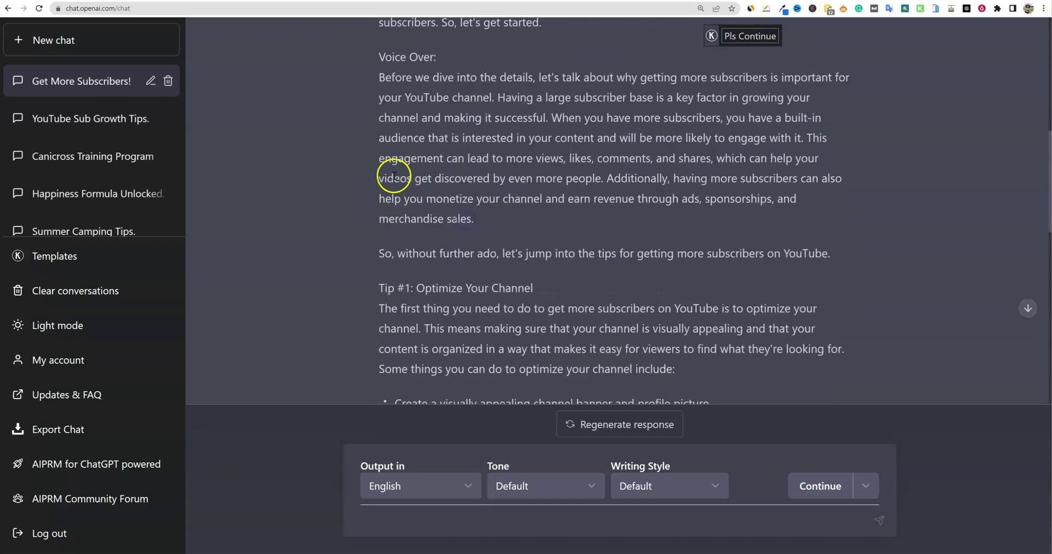
{"action": "left_click_drag", "start_coordinate": [379, 73], "coordinate": [700, 216]}
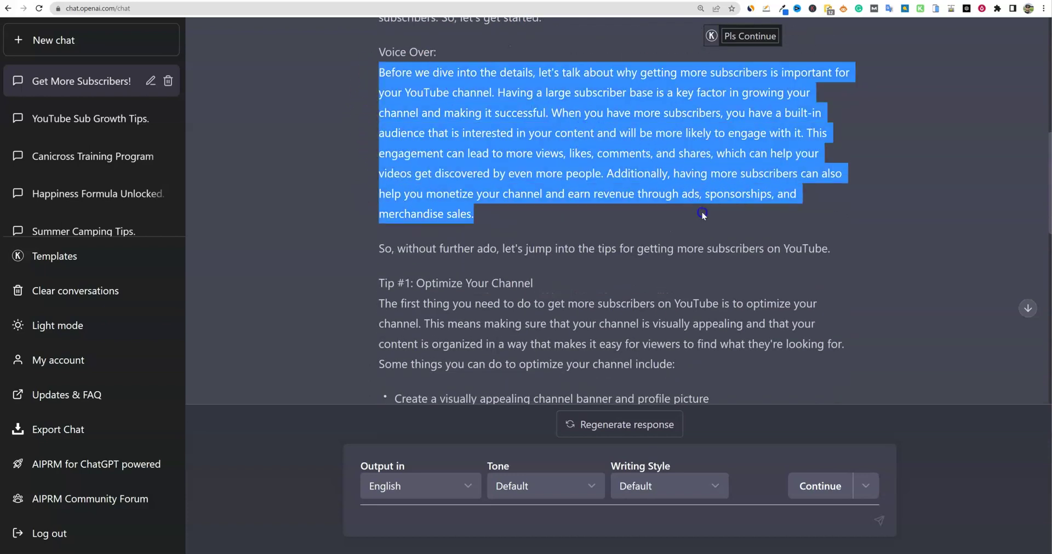
{"action": "scroll", "coordinate": [670, 238], "scroll_direction": "down", "scroll_amount": 4}
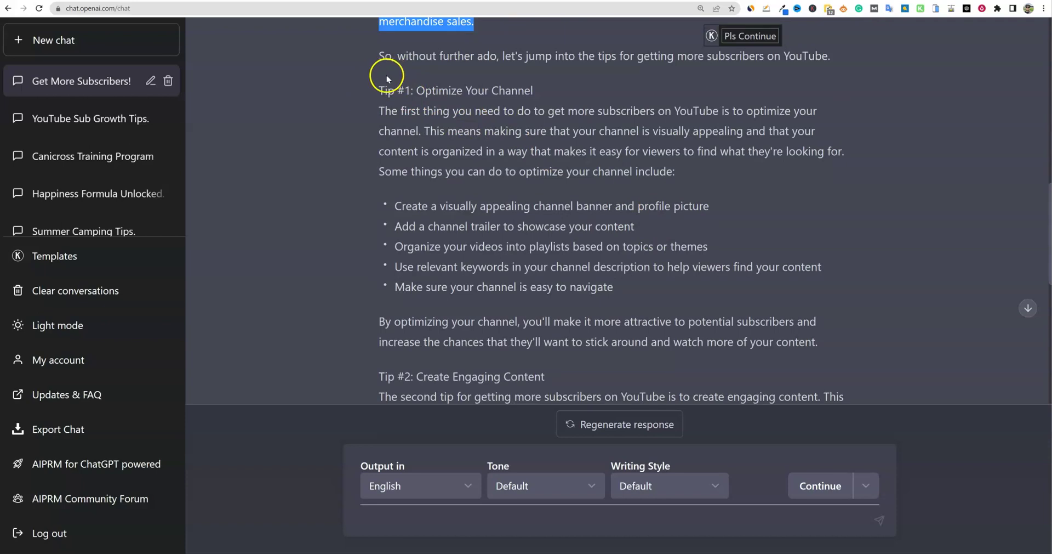
{"action": "scroll", "coordinate": [423, 116], "scroll_direction": "up", "scroll_amount": 1}
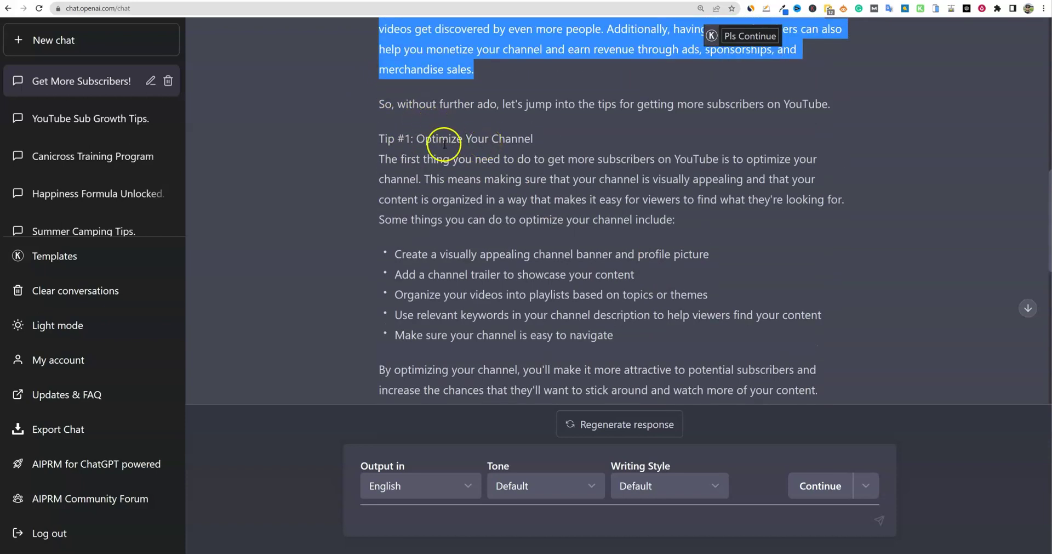
{"action": "left_click_drag", "start_coordinate": [374, 138], "coordinate": [687, 337]}
{"action": "scroll", "coordinate": [687, 337], "scroll_direction": "down", "scroll_amount": 5}
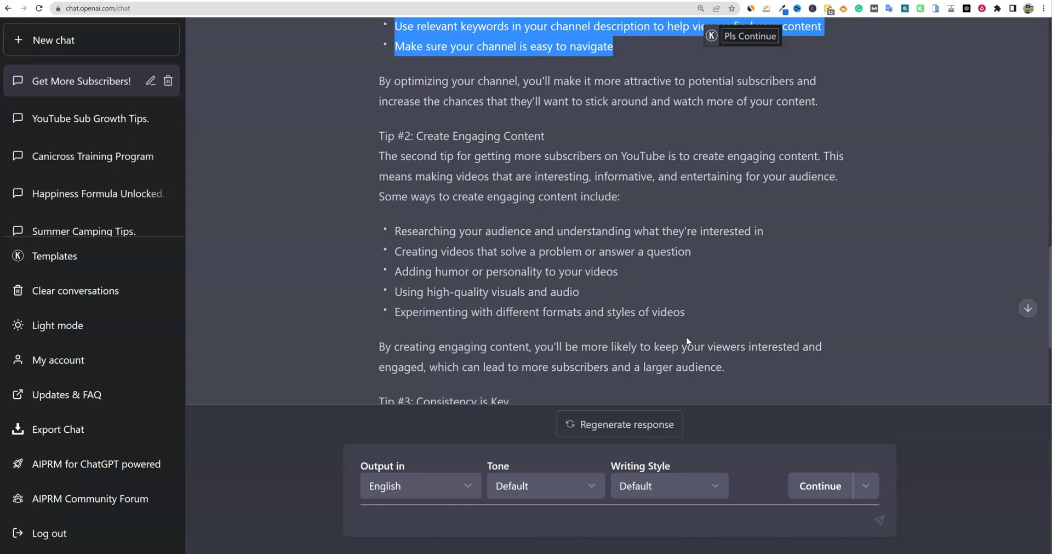
{"action": "scroll", "coordinate": [686, 337], "scroll_direction": "down", "scroll_amount": 3}
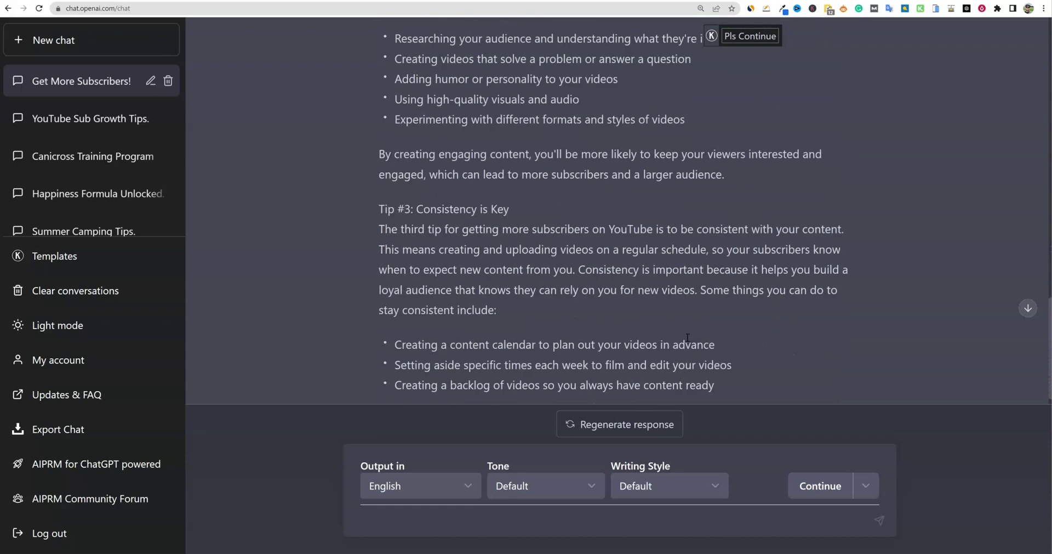
{"action": "scroll", "coordinate": [687, 337], "scroll_direction": "down", "scroll_amount": 1}
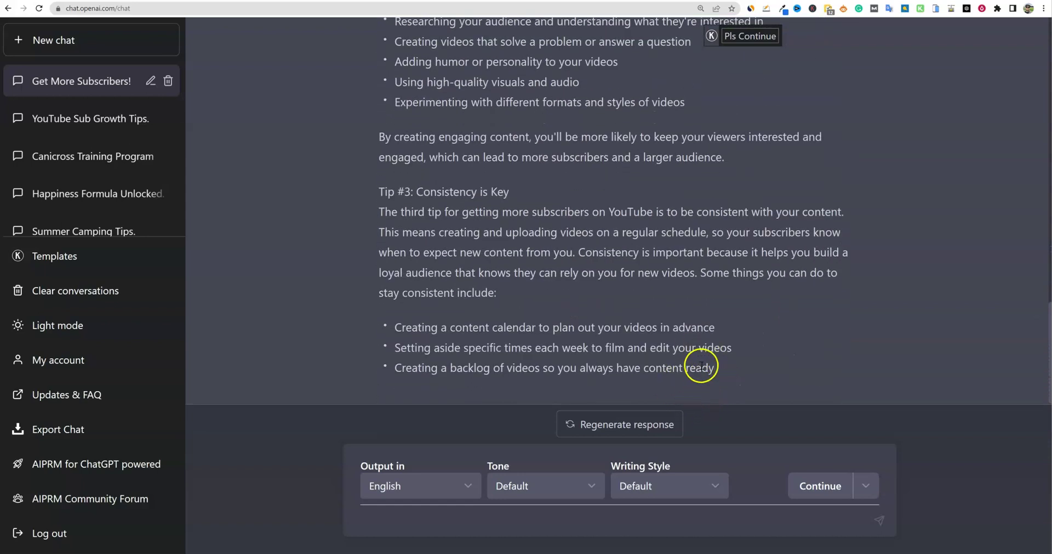
{"action": "left_click_drag", "start_coordinate": [701, 366], "coordinate": [730, 367]}
Step: Continue the script through Tip #5 and the Outro, then select the script text to review it
{"action": "left_click", "coordinate": [829, 486]}
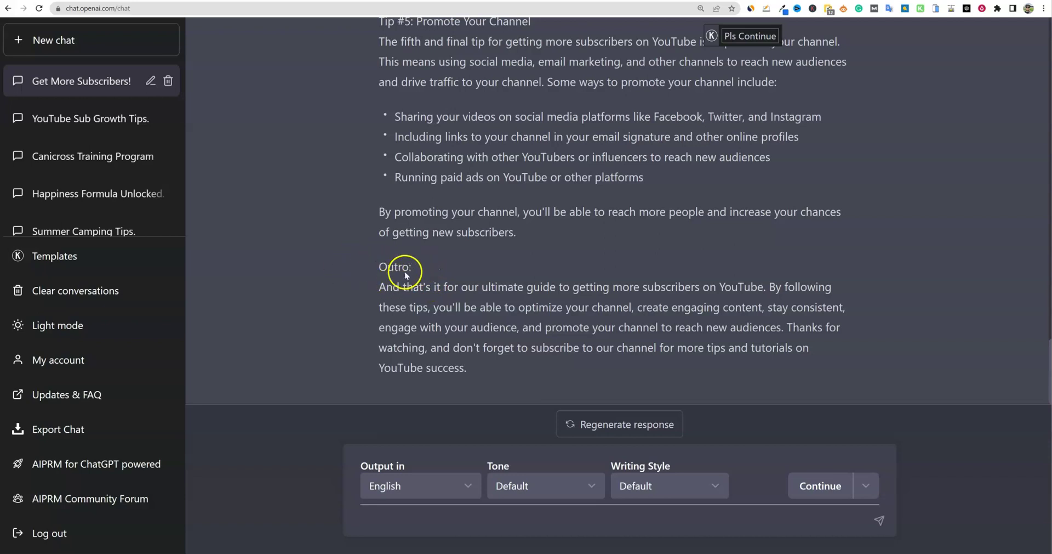
{"action": "left_click_drag", "start_coordinate": [420, 272], "coordinate": [326, 302]}
{"action": "left_click", "coordinate": [398, 265]}
{"action": "scroll", "coordinate": [439, 230], "scroll_direction": "up", "scroll_amount": 4}
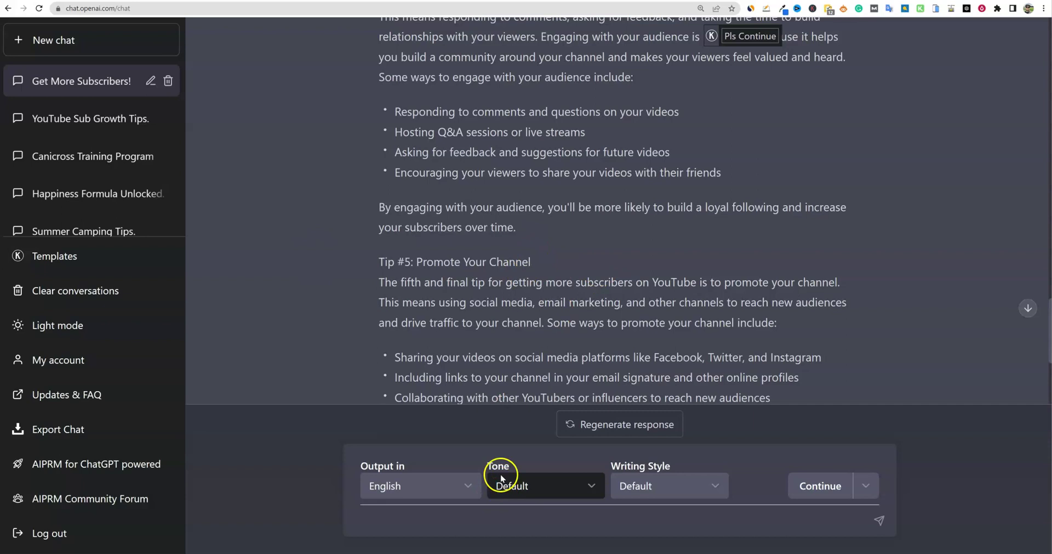
{"action": "scroll", "coordinate": [545, 322], "scroll_direction": "down", "scroll_amount": 4}
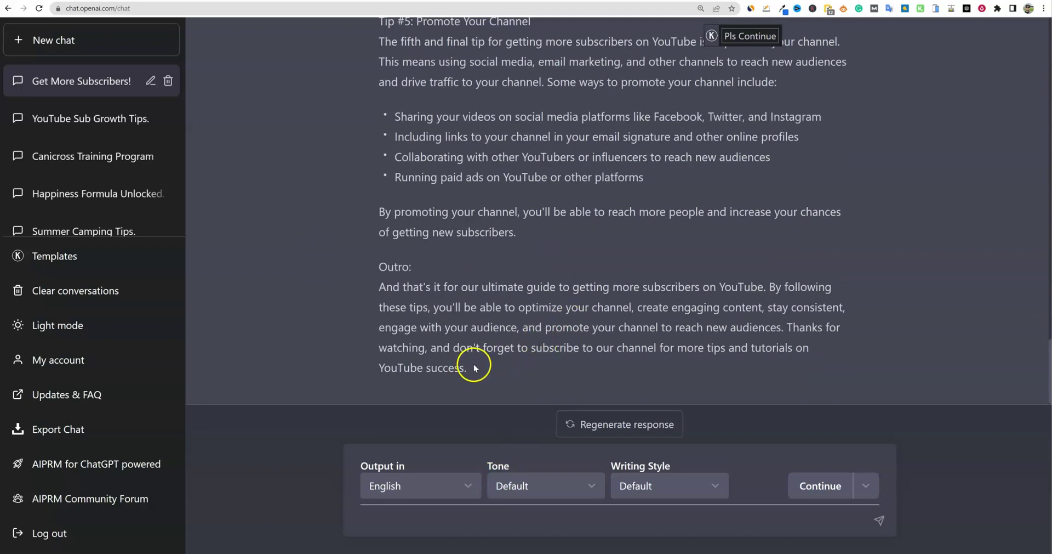
{"action": "left_click_drag", "start_coordinate": [472, 370], "coordinate": [373, 204]}
{"action": "right_click", "coordinate": [400, 209]}
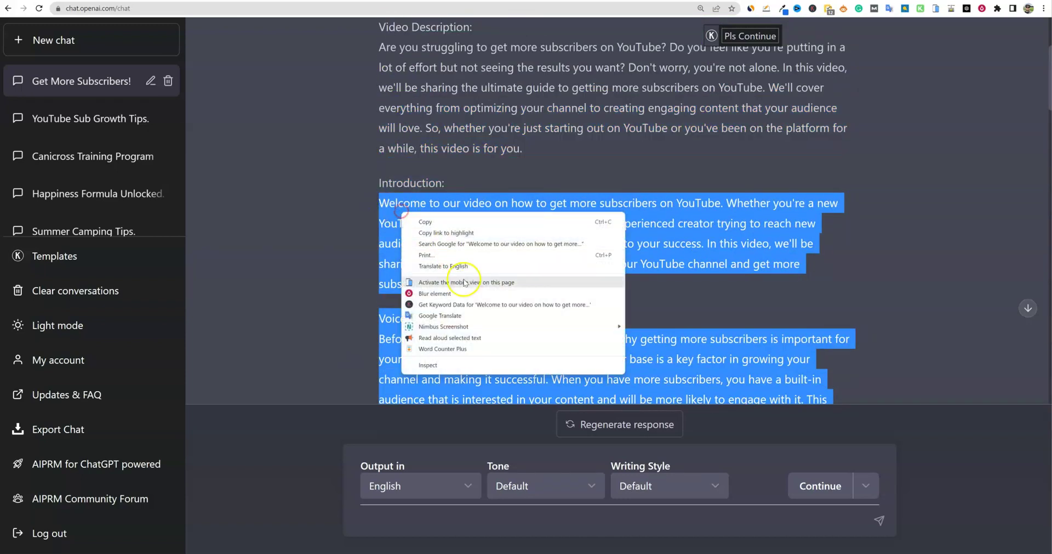
{"action": "left_click", "coordinate": [445, 353]}
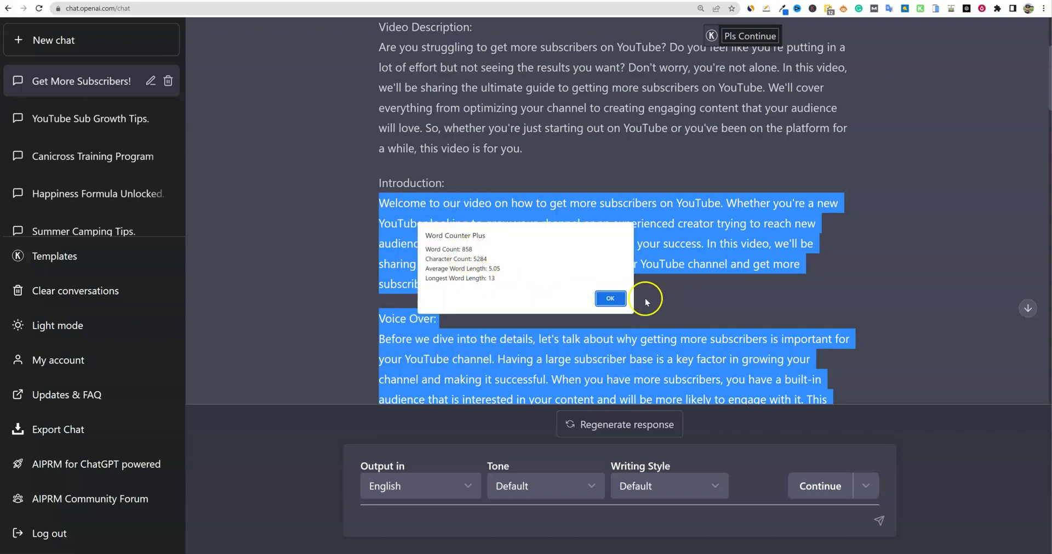
{"action": "left_click", "coordinate": [621, 301]}
{"action": "scroll", "coordinate": [635, 323], "scroll_direction": "down", "scroll_amount": 3}
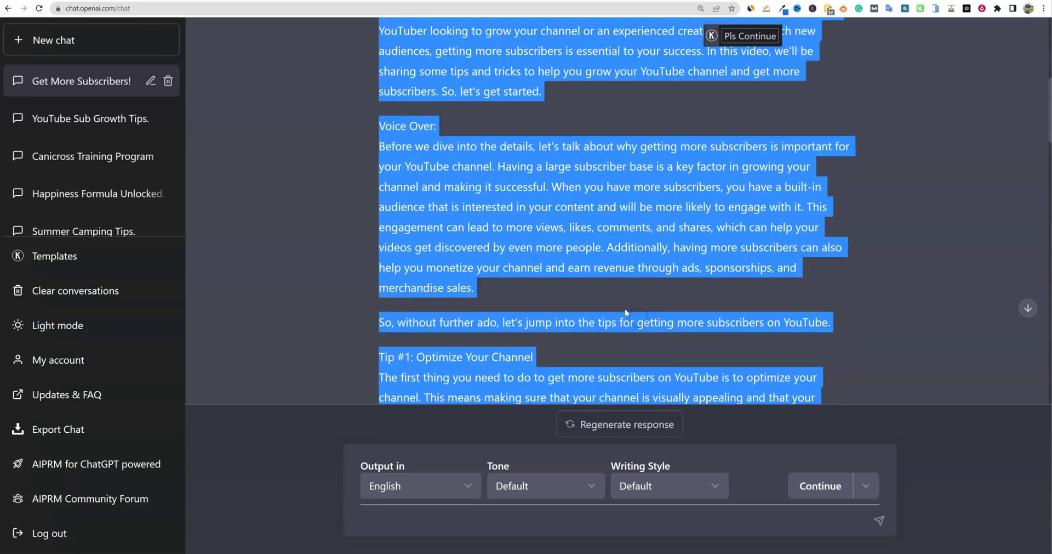
{"action": "scroll", "coordinate": [603, 285], "scroll_direction": "down", "scroll_amount": 5}
{"action": "scroll", "coordinate": [603, 296], "scroll_direction": "up", "scroll_amount": 10}
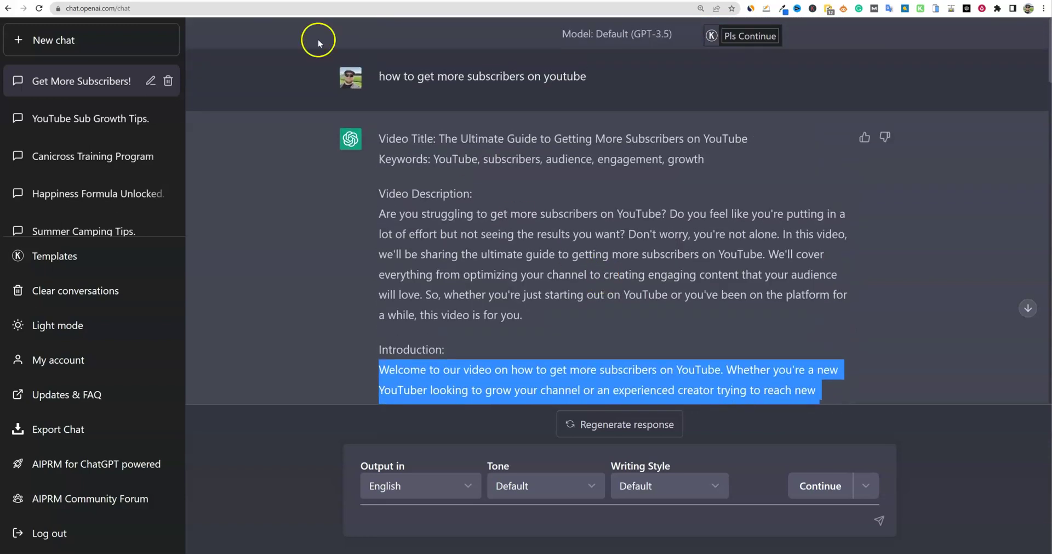
Step: In a new chat, run the '15 second shorts script' template on the pasted subscriber topic and review the answer
{"action": "left_click", "coordinate": [53, 40]}
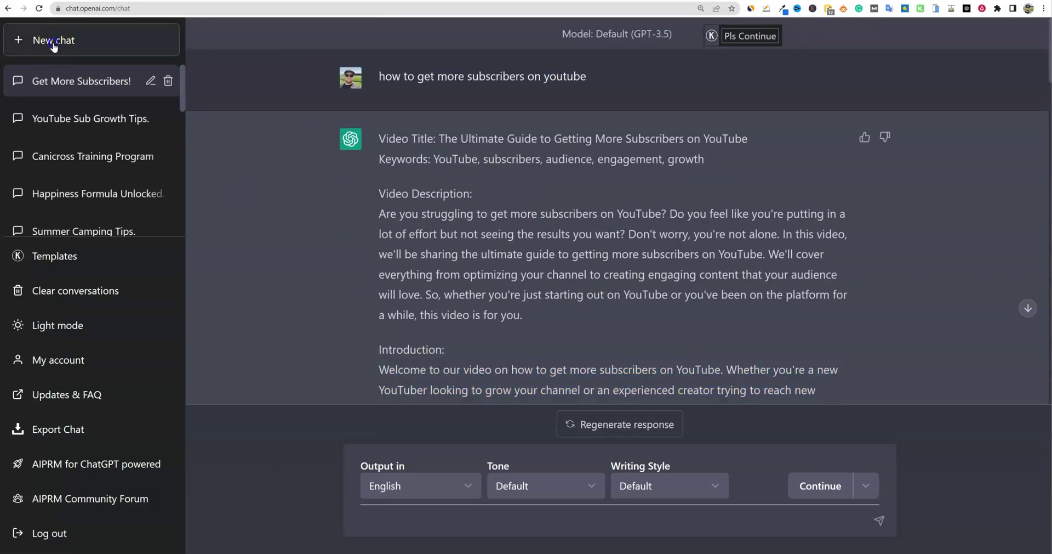
{"action": "scroll", "coordinate": [705, 399], "scroll_direction": "down", "scroll_amount": 5}
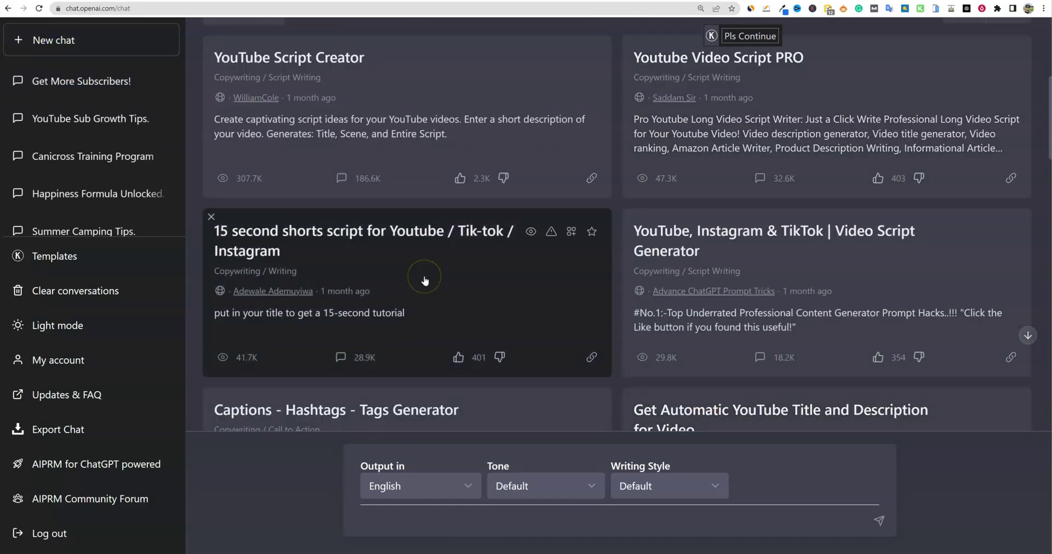
{"action": "left_click", "coordinate": [473, 285]}
{"action": "left_click", "coordinate": [432, 521]}
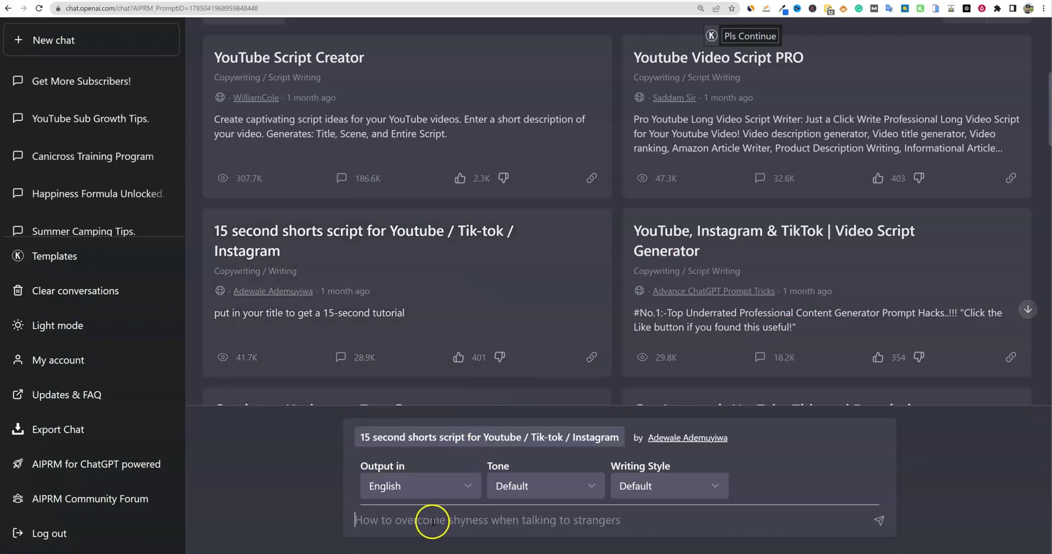
{"action": "key", "text": "ctrl+v"}
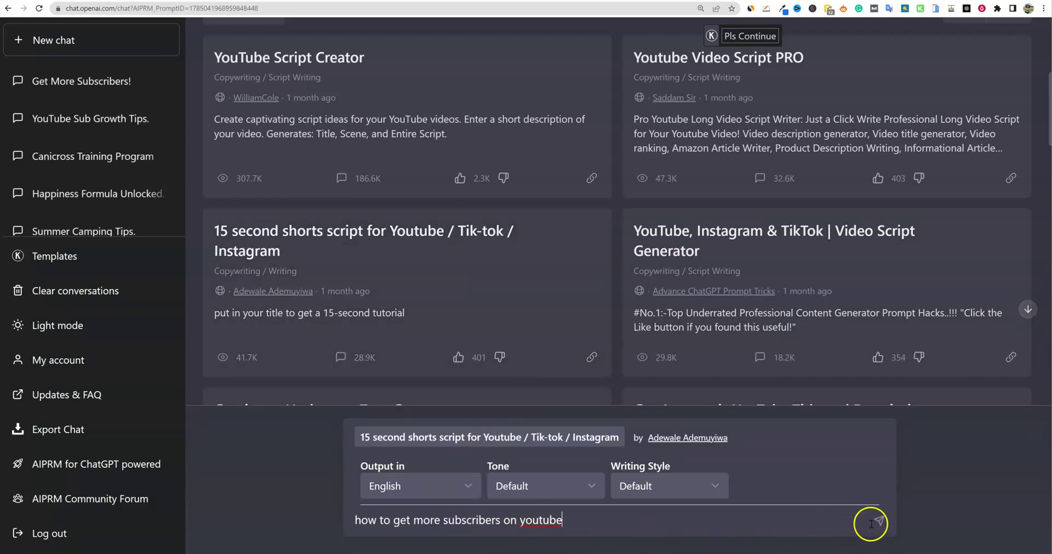
{"action": "left_click", "coordinate": [880, 522]}
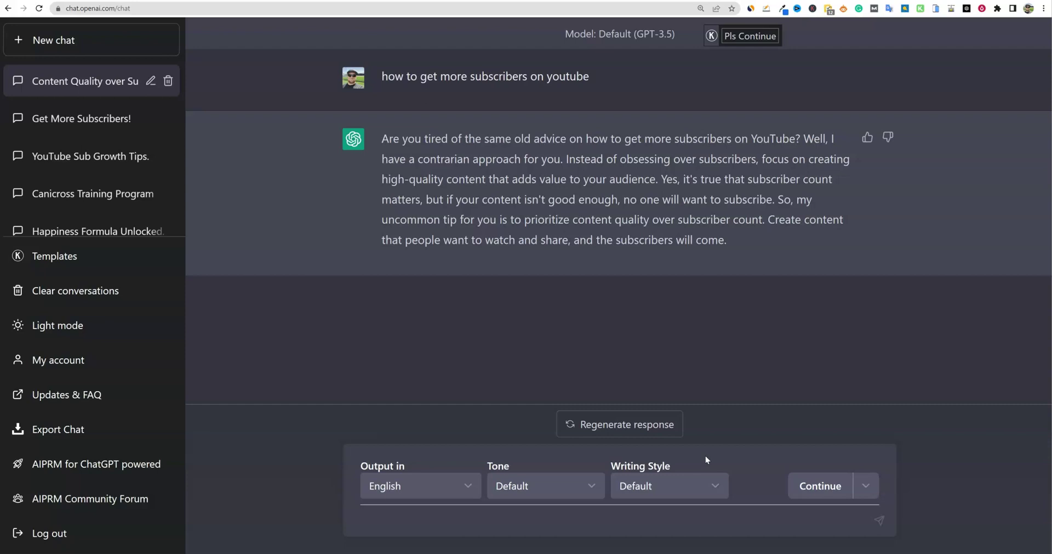
{"action": "left_click_drag", "start_coordinate": [737, 244], "coordinate": [382, 142]}
{"action": "left_click", "coordinate": [773, 246]}
Step: In a new chat, submit the pasted video topic to the YouTube thumbnail ideas template
{"action": "left_click", "coordinate": [27, 39]}
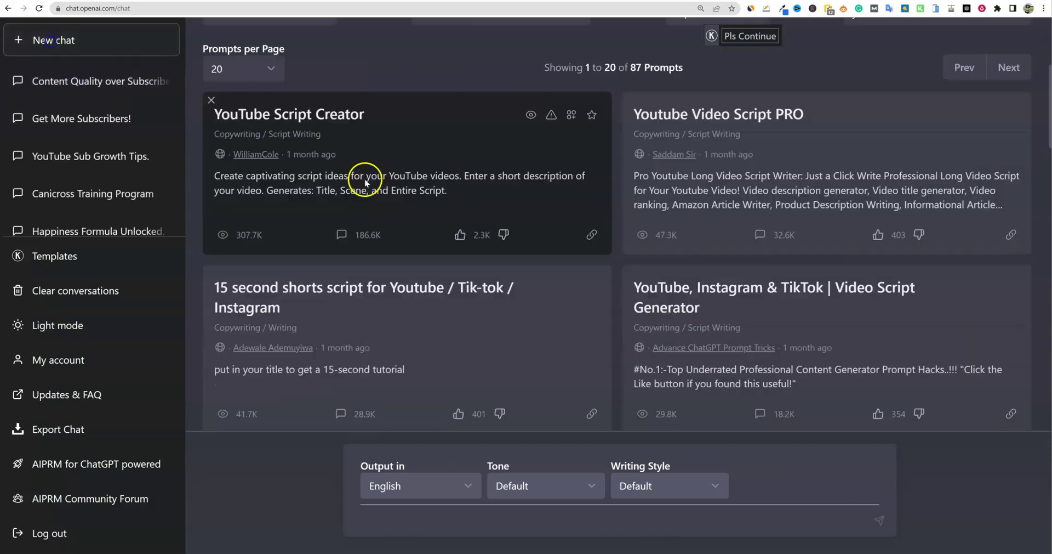
{"action": "scroll", "coordinate": [533, 311], "scroll_direction": "down", "scroll_amount": 15}
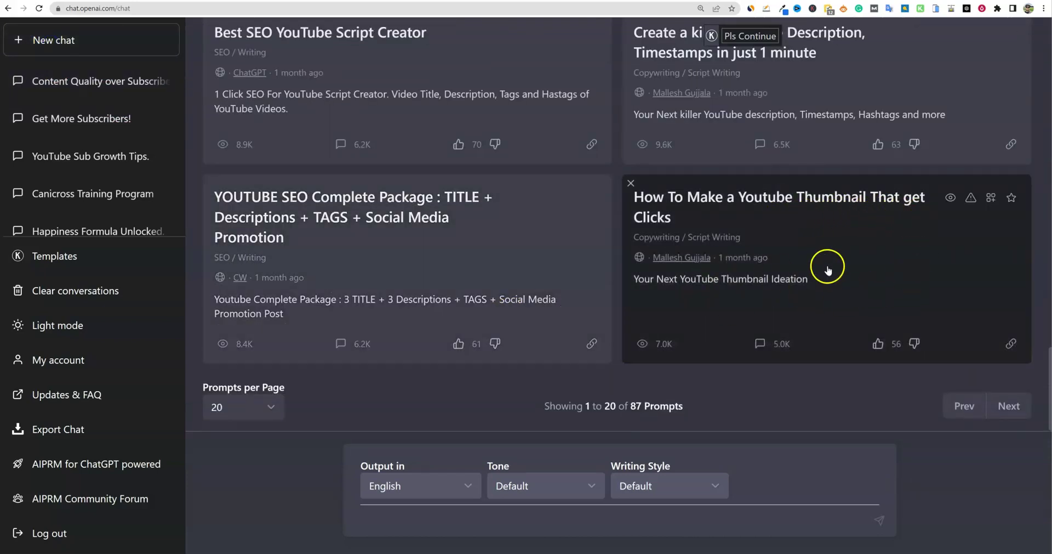
{"action": "left_click", "coordinate": [844, 254]}
{"action": "left_click", "coordinate": [480, 520]}
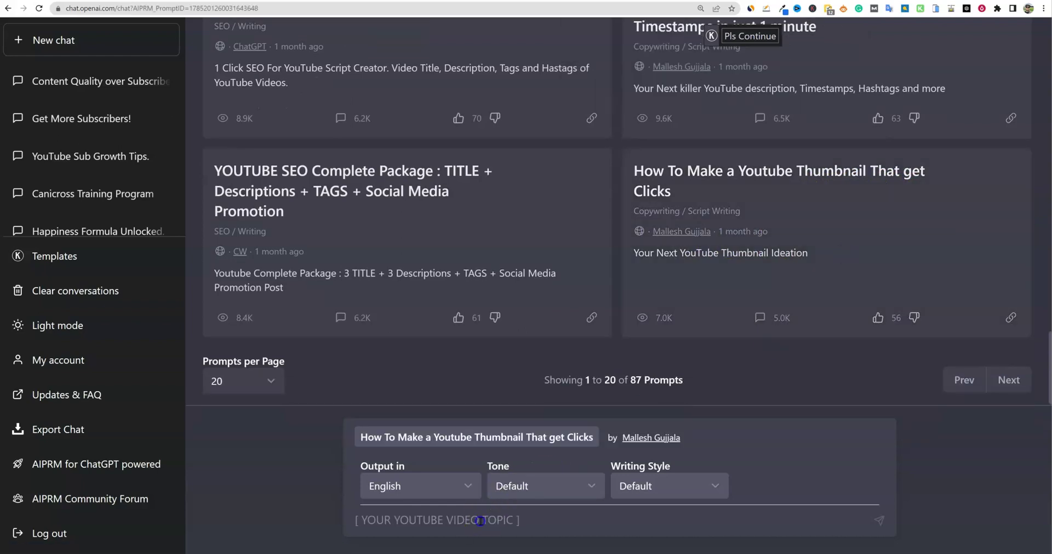
{"action": "key", "text": "ctrl+v"}
{"action": "key", "text": "Return"}
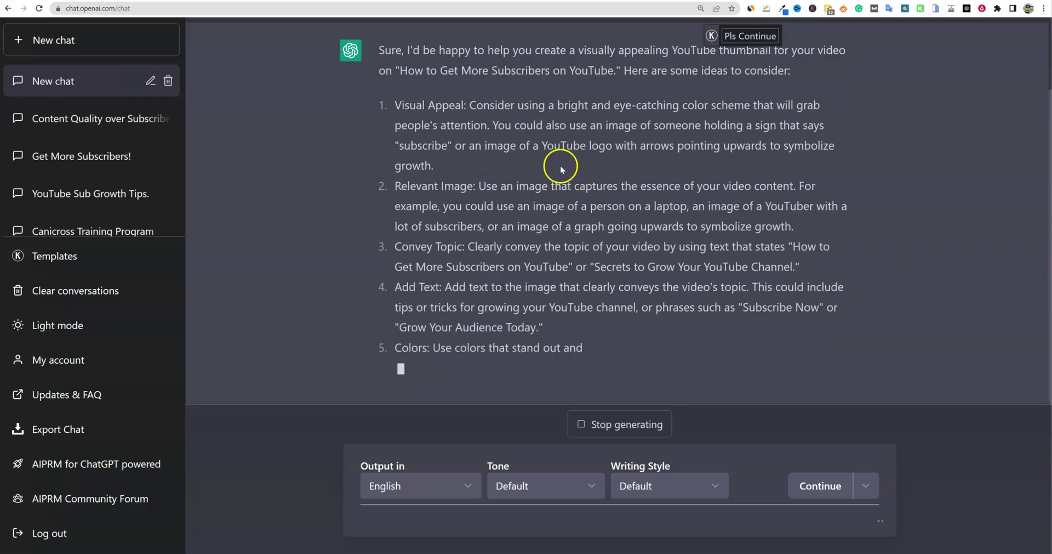
Step: Review the six thumbnail tips, from the Relevant Image suggestion to the closing size paragraph
{"action": "scroll", "coordinate": [555, 181], "scroll_direction": "up", "scroll_amount": 1}
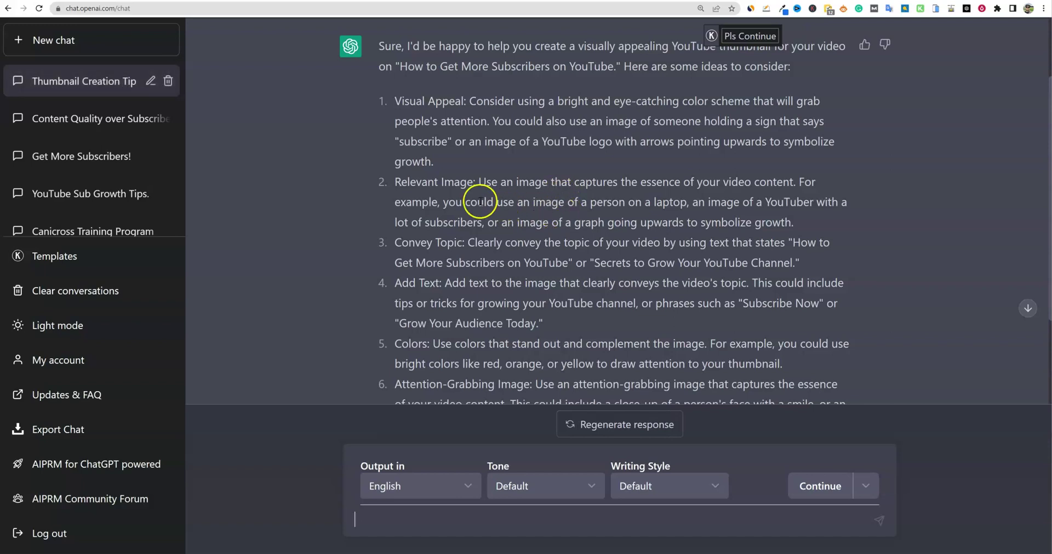
{"action": "left_click_drag", "start_coordinate": [484, 182], "coordinate": [803, 302]}
{"action": "scroll", "coordinate": [729, 318], "scroll_direction": "down", "scroll_amount": 2}
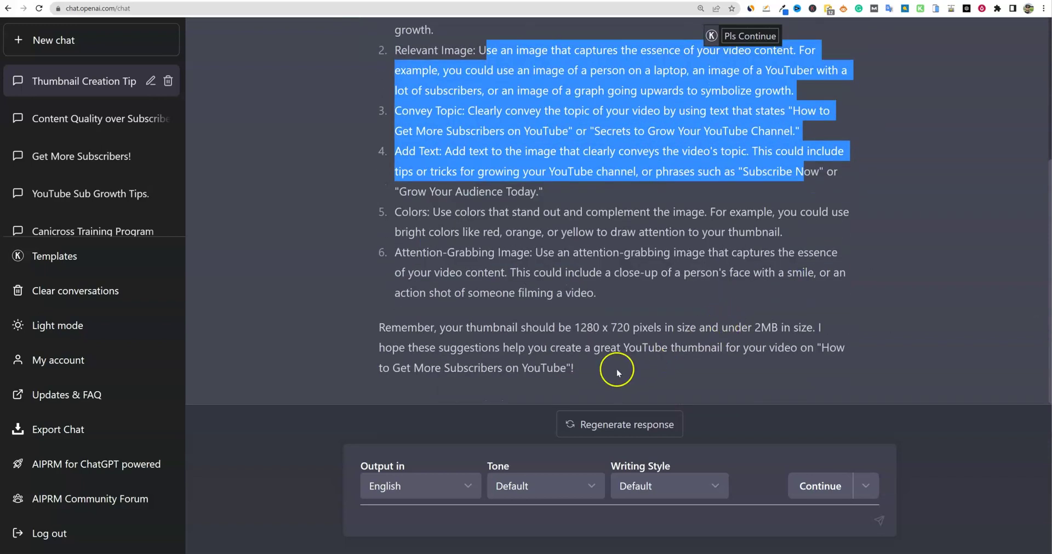
{"action": "left_click_drag", "start_coordinate": [507, 327], "coordinate": [809, 394]}
{"action": "scroll", "coordinate": [445, 266], "scroll_direction": "up", "scroll_amount": 5}
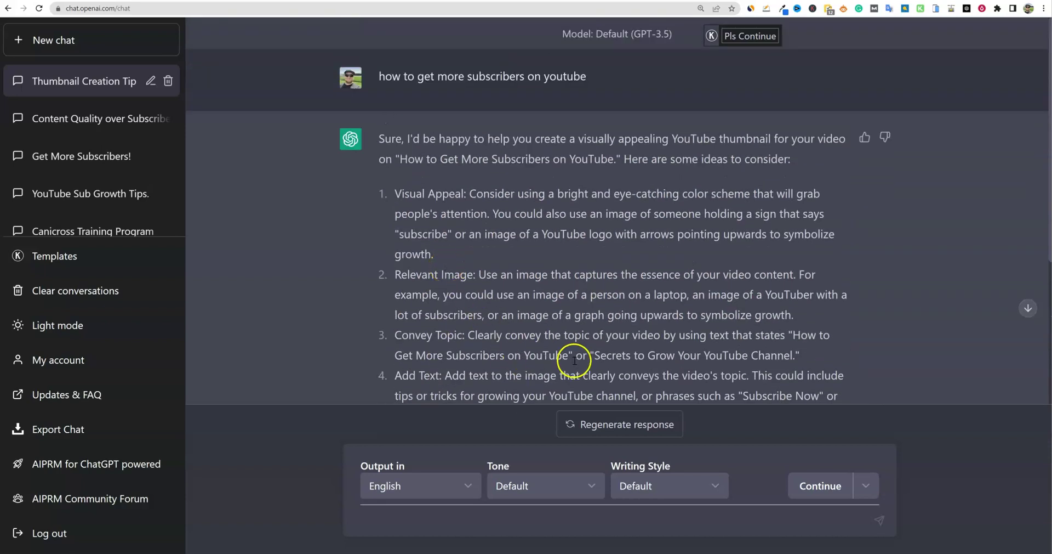
{"action": "left_click_drag", "start_coordinate": [395, 197], "coordinate": [686, 356]}
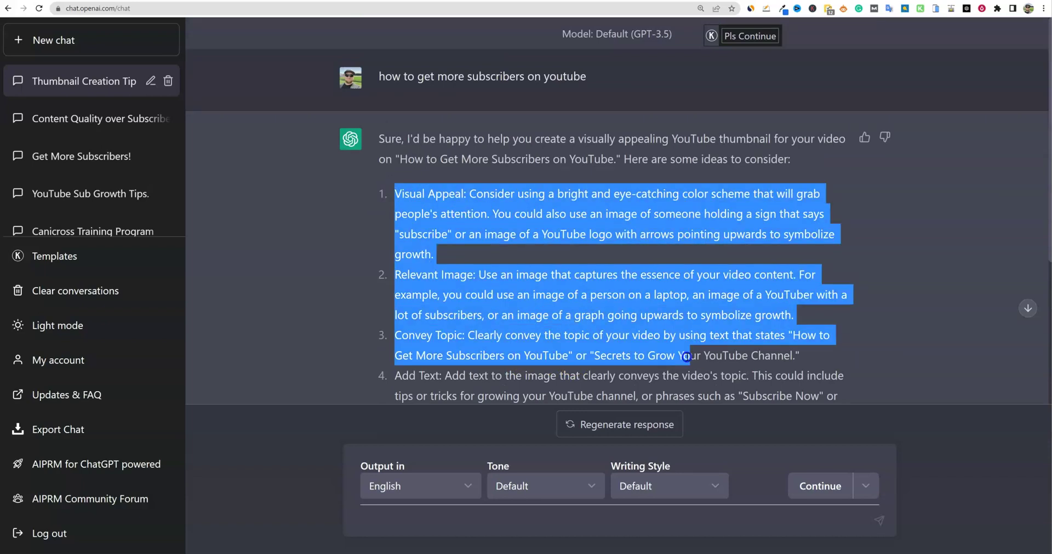
{"action": "left_click", "coordinate": [527, 257]}
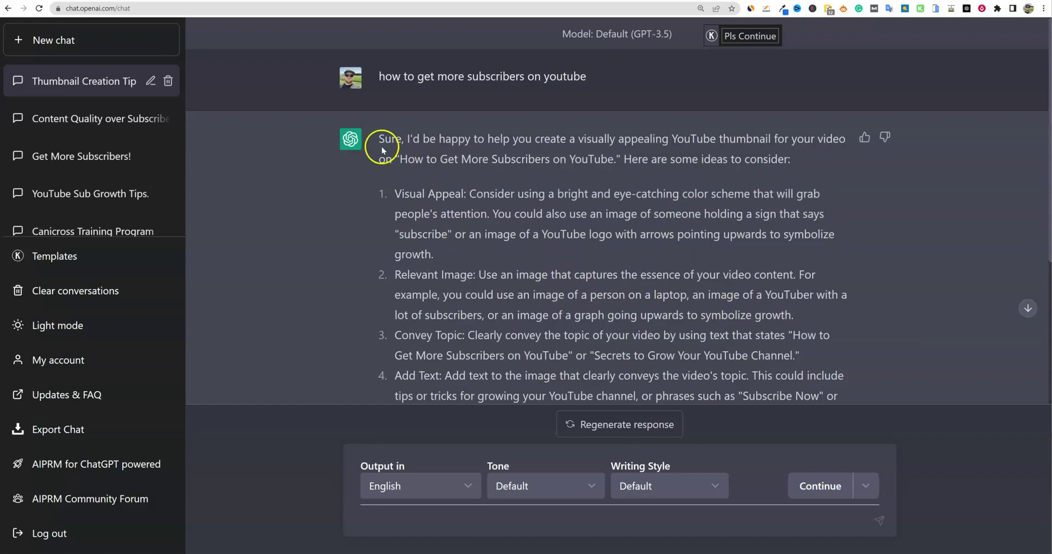
{"action": "scroll", "coordinate": [594, 272], "scroll_direction": "down", "scroll_amount": 3}
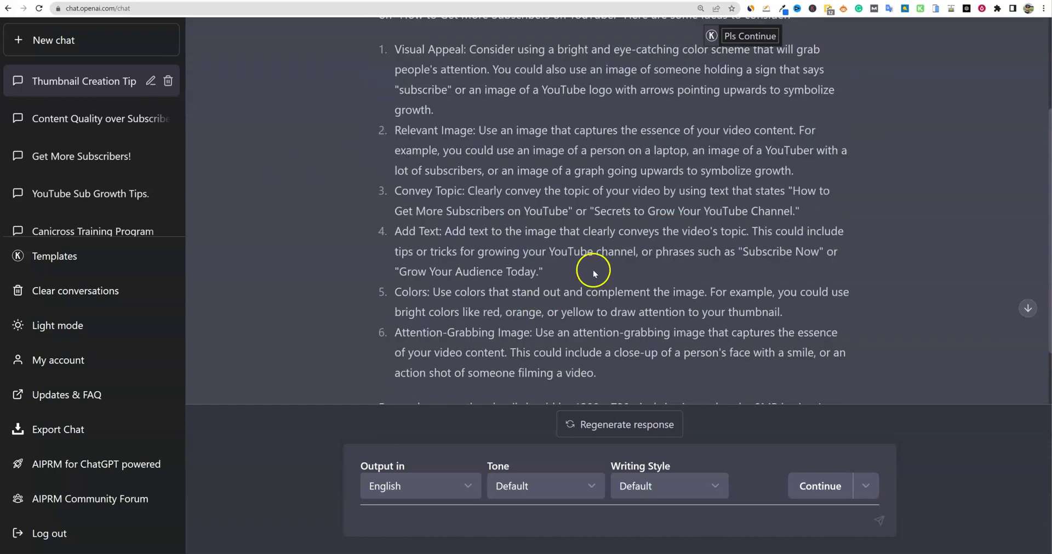
{"action": "left_click_drag", "start_coordinate": [411, 135], "coordinate": [693, 382]}
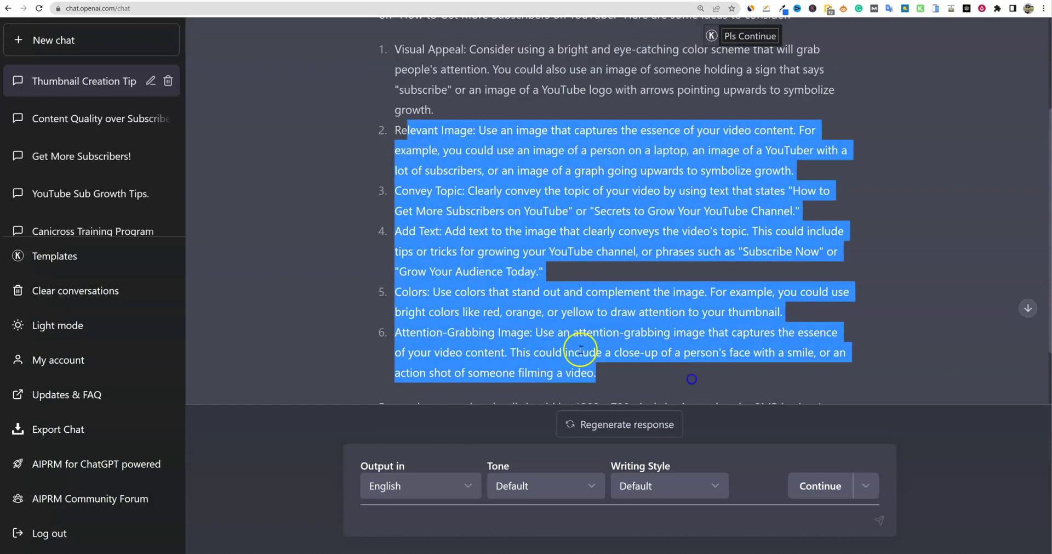
{"action": "left_click", "coordinate": [567, 320]}
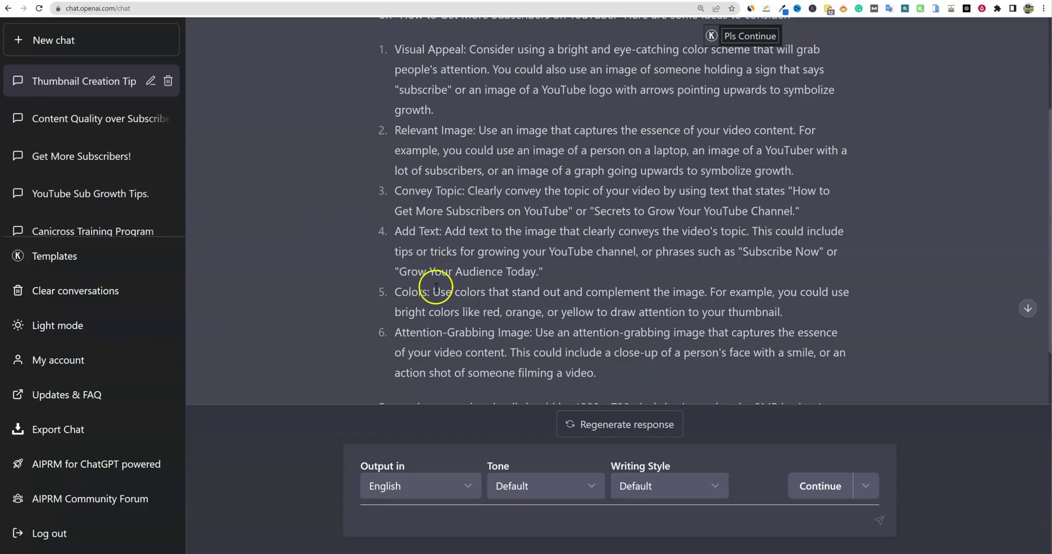
{"action": "left_click_drag", "start_coordinate": [594, 377], "coordinate": [412, 195]}
Step: In a new chat, submit the subscriber topic to the 'Youtube Script & Catchy Title, Intro, outro' template
{"action": "left_click", "coordinate": [15, 41]}
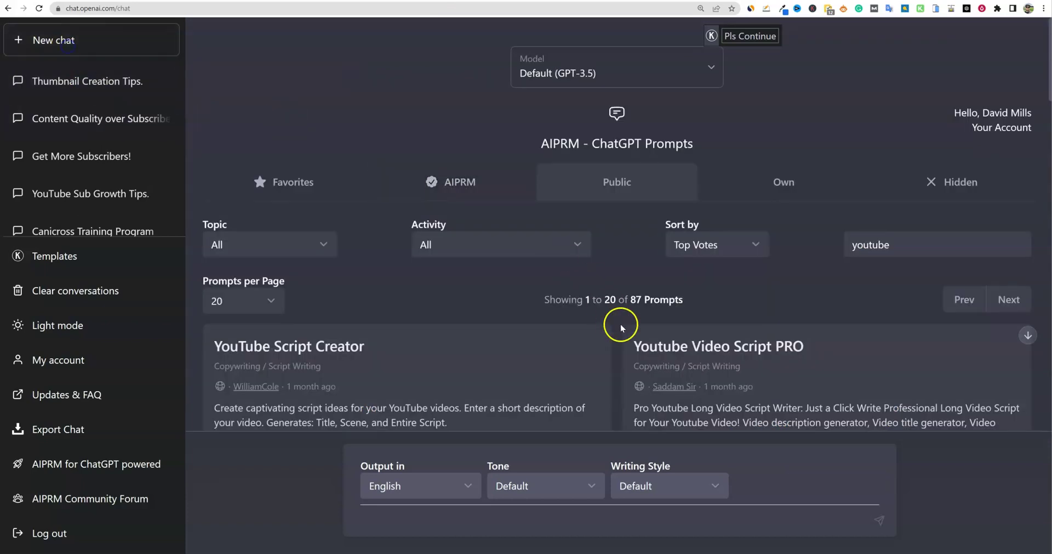
{"action": "scroll", "coordinate": [620, 329], "scroll_direction": "down", "scroll_amount": 6}
{"action": "scroll", "coordinate": [696, 315], "scroll_direction": "down", "scroll_amount": 5}
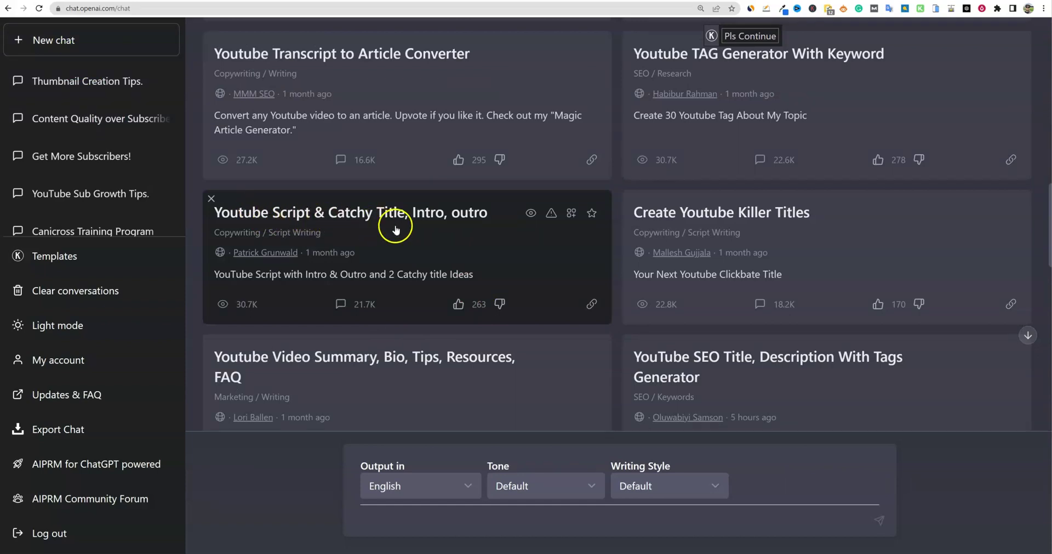
{"action": "left_click", "coordinate": [493, 257]}
{"action": "left_click", "coordinate": [514, 521]}
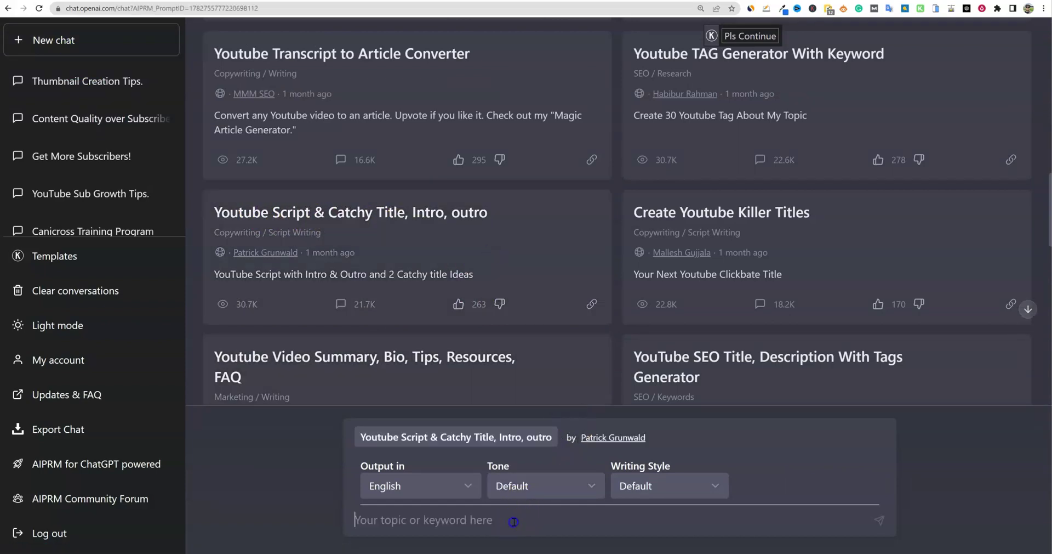
{"action": "type", "text": "how to get more subscribers on youtube"}
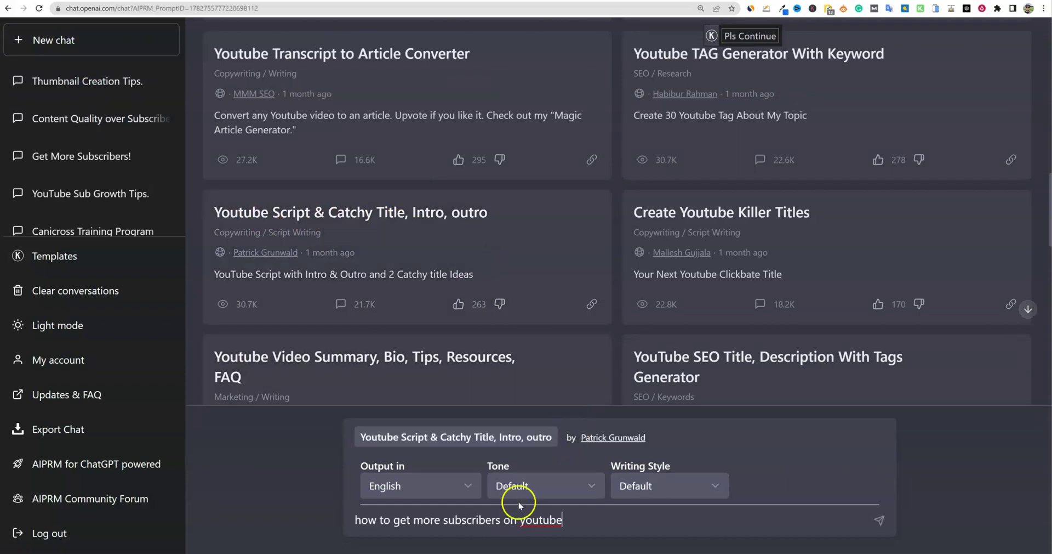
{"action": "left_click", "coordinate": [878, 520]}
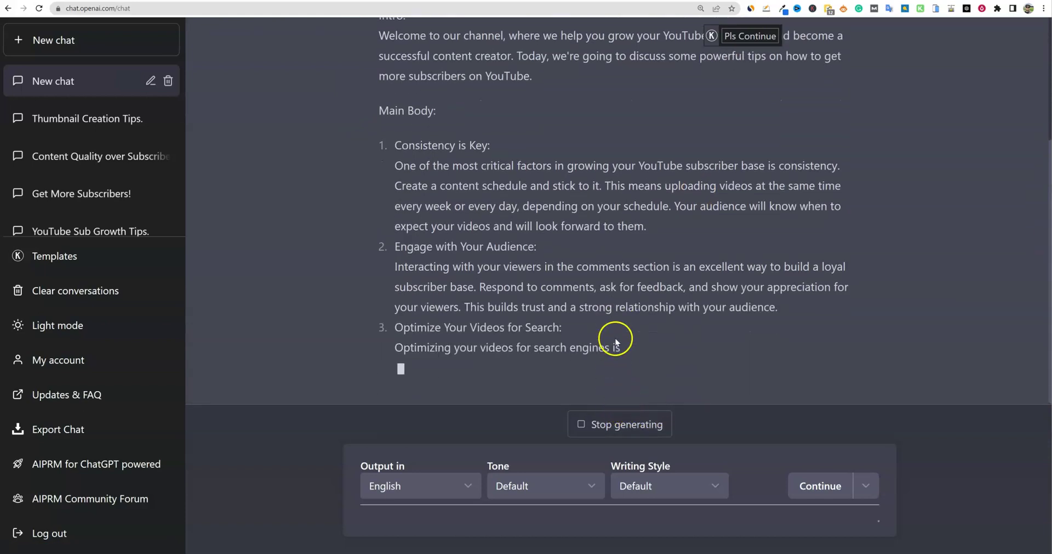
Step: Scroll through the generated script and review the clickbait titles and closing paragraph
{"action": "scroll", "coordinate": [531, 287], "scroll_direction": "up", "scroll_amount": 3}
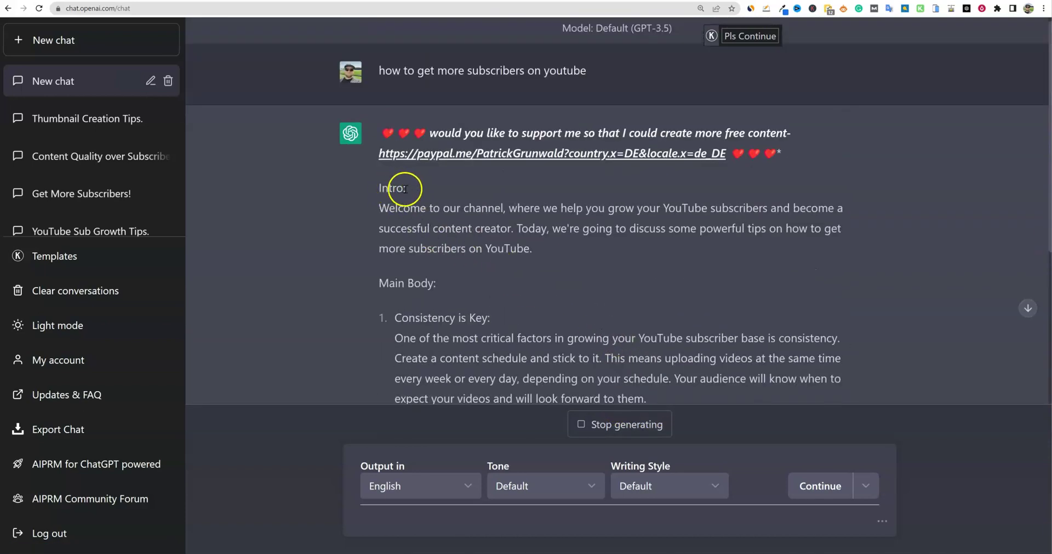
{"action": "scroll", "coordinate": [395, 236], "scroll_direction": "up", "scroll_amount": 1}
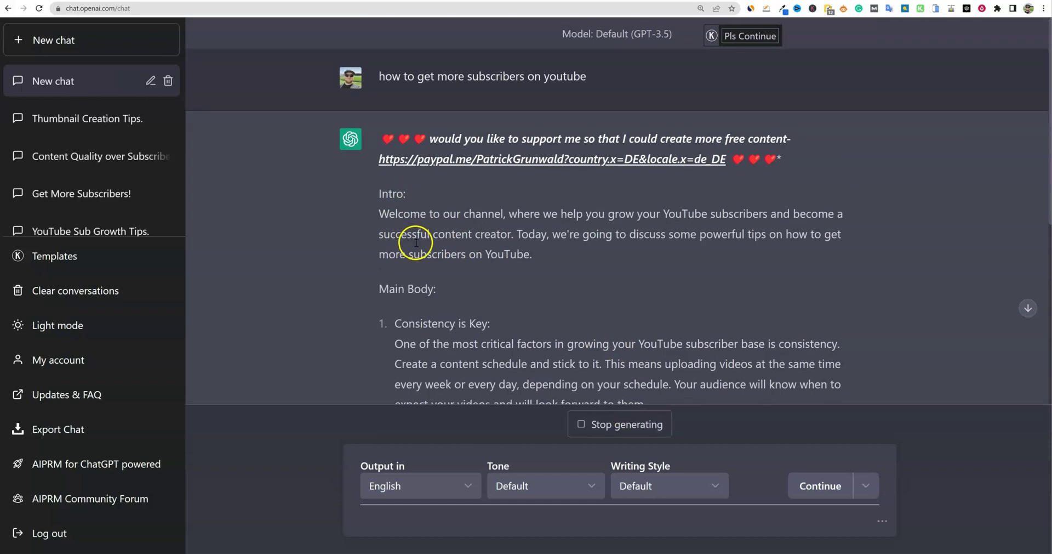
{"action": "scroll", "coordinate": [652, 280], "scroll_direction": "down", "scroll_amount": 3}
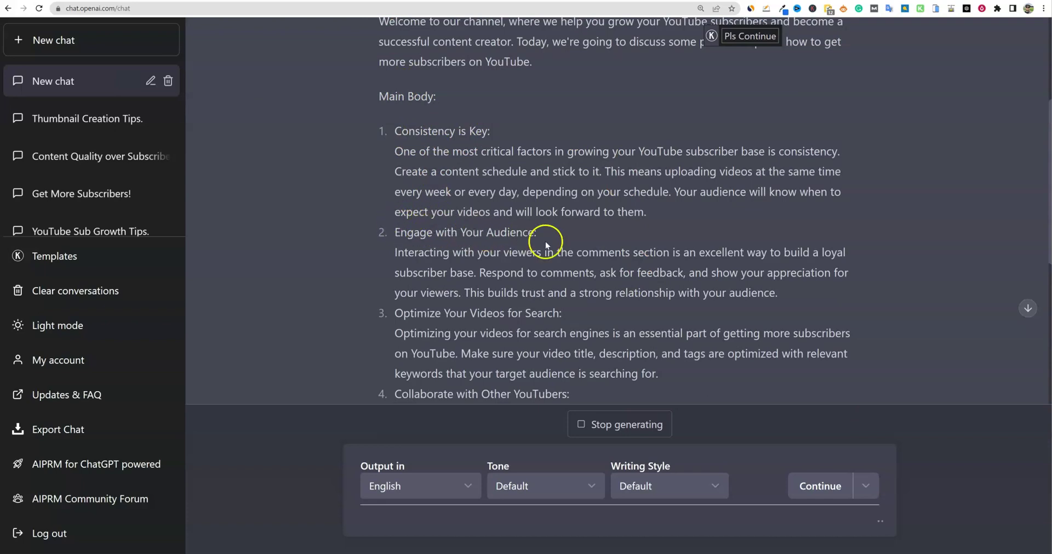
{"action": "scroll", "coordinate": [545, 241], "scroll_direction": "down", "scroll_amount": 6}
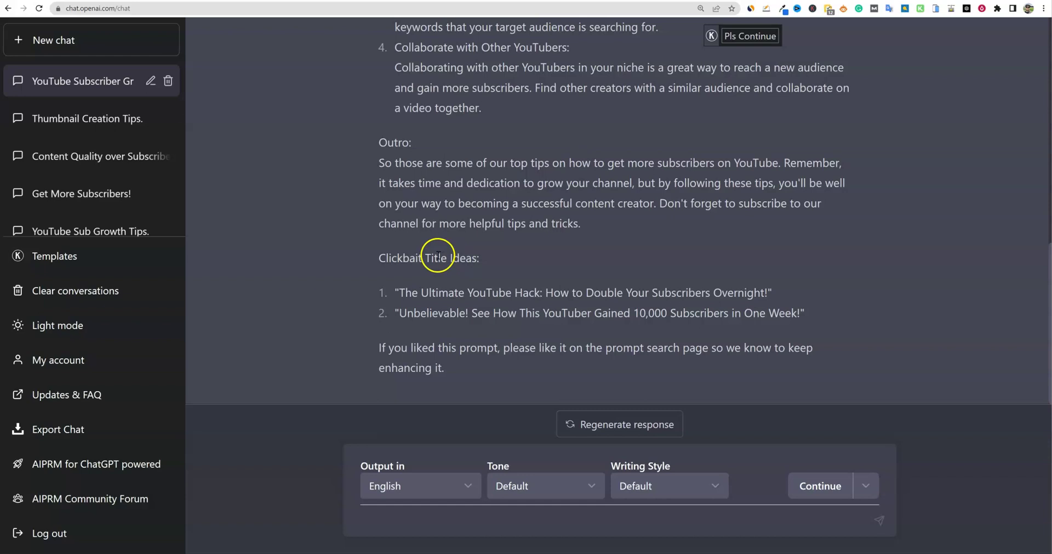
{"action": "left_click_drag", "start_coordinate": [418, 277], "coordinate": [507, 363]}
{"action": "left_click", "coordinate": [558, 242]}
Step: Count the words in the script from the first tip onward with Word Counter Plus: 237
{"action": "left_click_drag", "start_coordinate": [582, 225], "coordinate": [443, 270]}
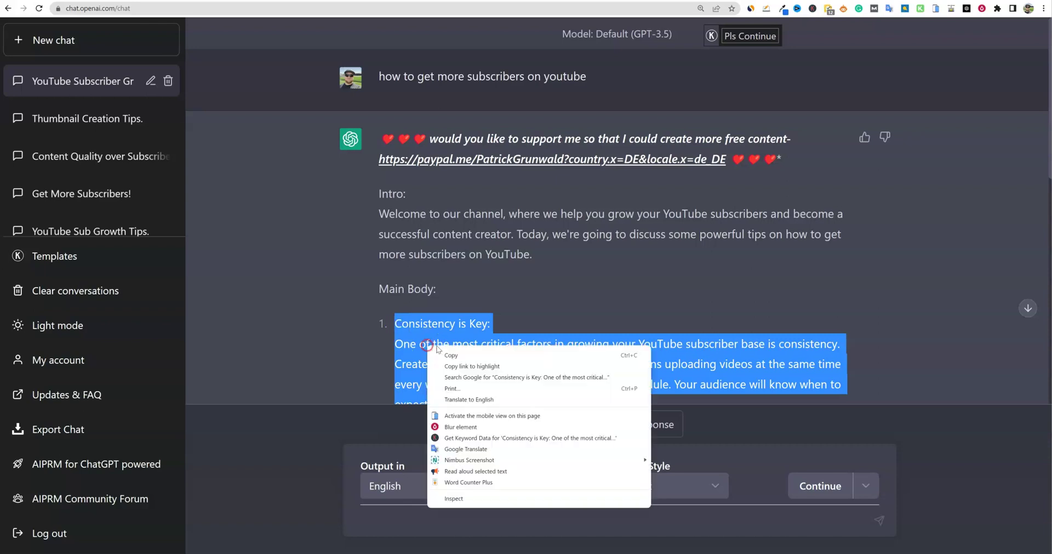
{"action": "left_click", "coordinate": [472, 482]}
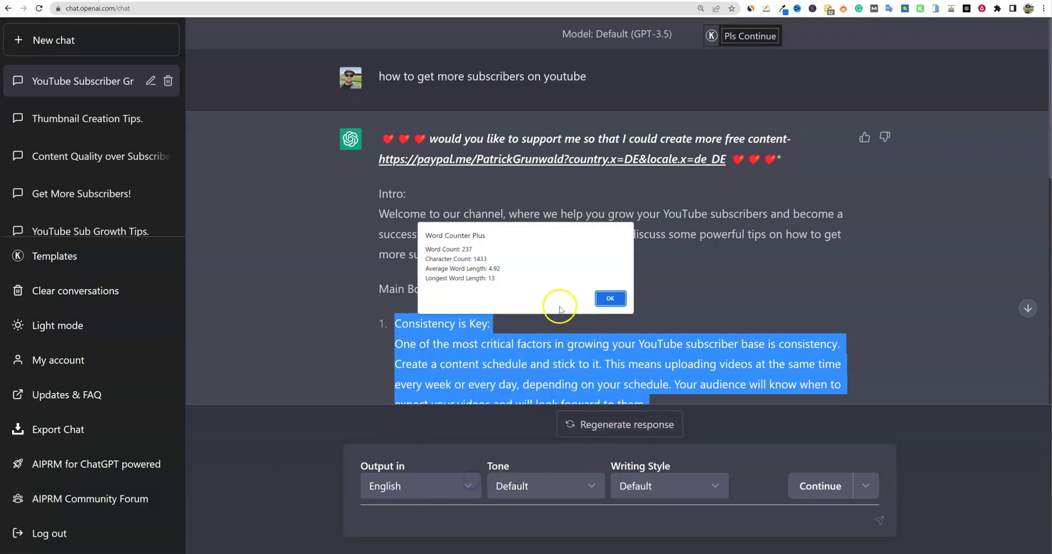
{"action": "left_click", "coordinate": [610, 295]}
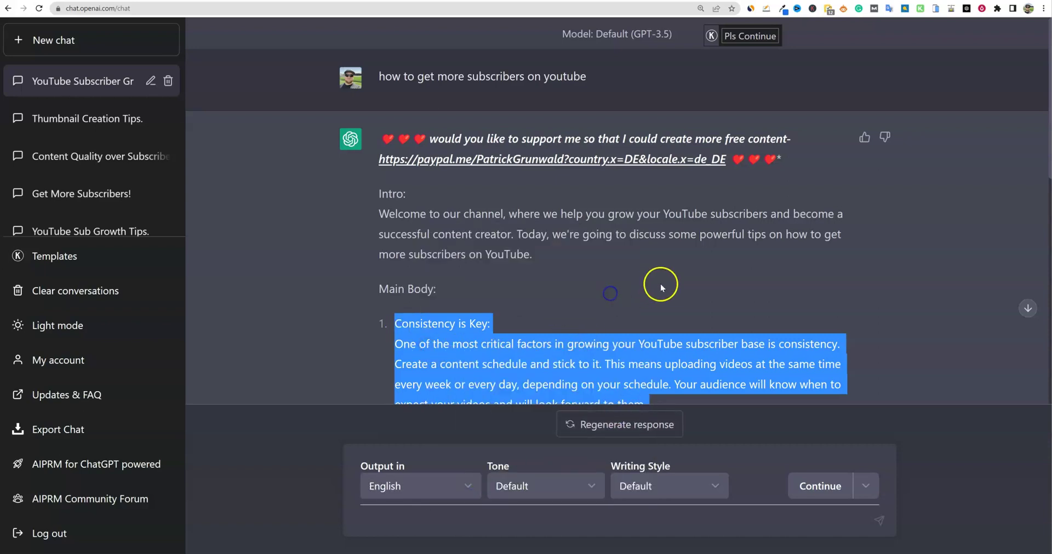
{"action": "left_click", "coordinate": [660, 284]}
{"action": "scroll", "coordinate": [663, 288], "scroll_direction": "down", "scroll_amount": 6}
{"action": "scroll", "coordinate": [650, 288], "scroll_direction": "up", "scroll_amount": 6}
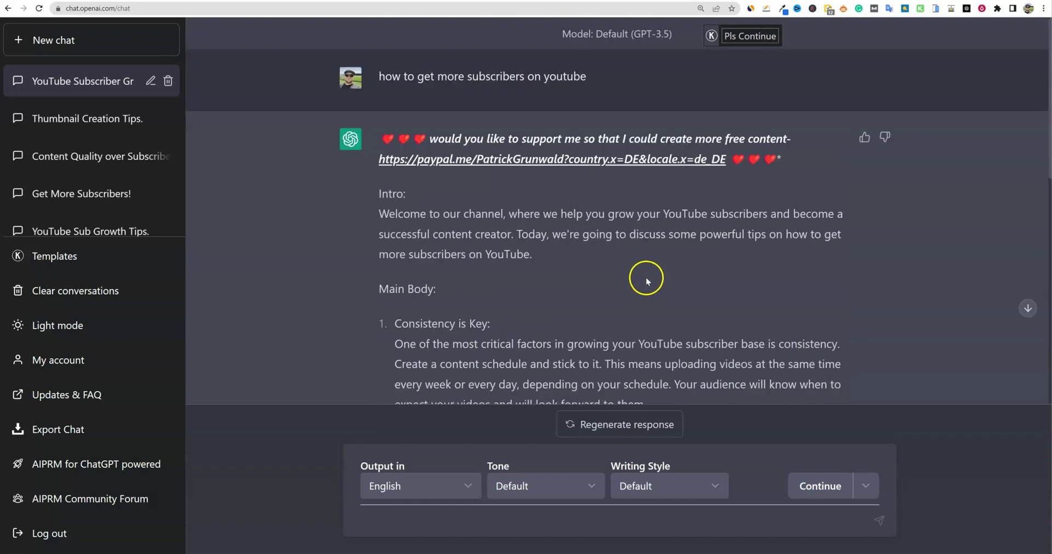
{"action": "left_click", "coordinate": [34, 39]}
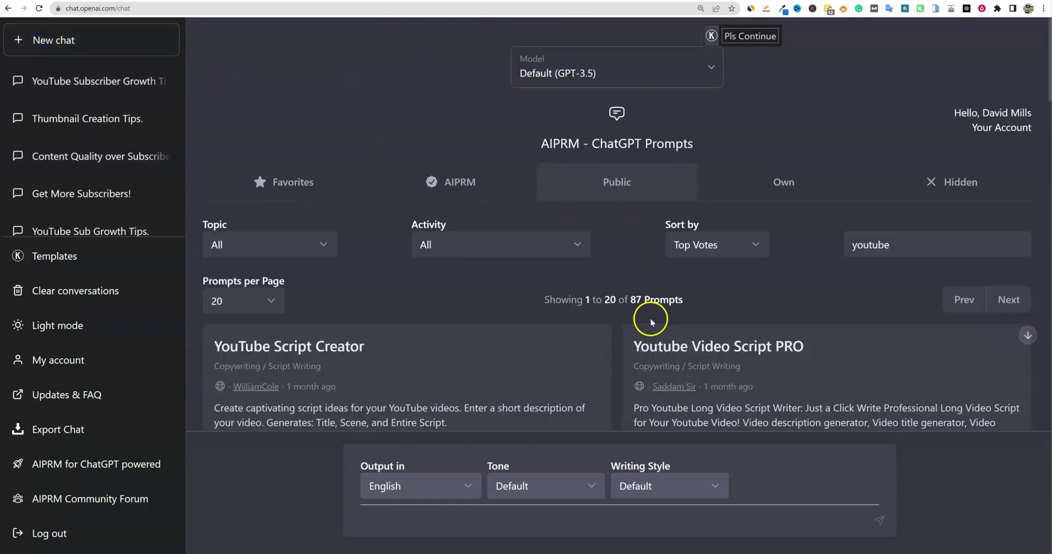
{"action": "scroll", "coordinate": [880, 242], "scroll_direction": "down", "scroll_amount": 4}
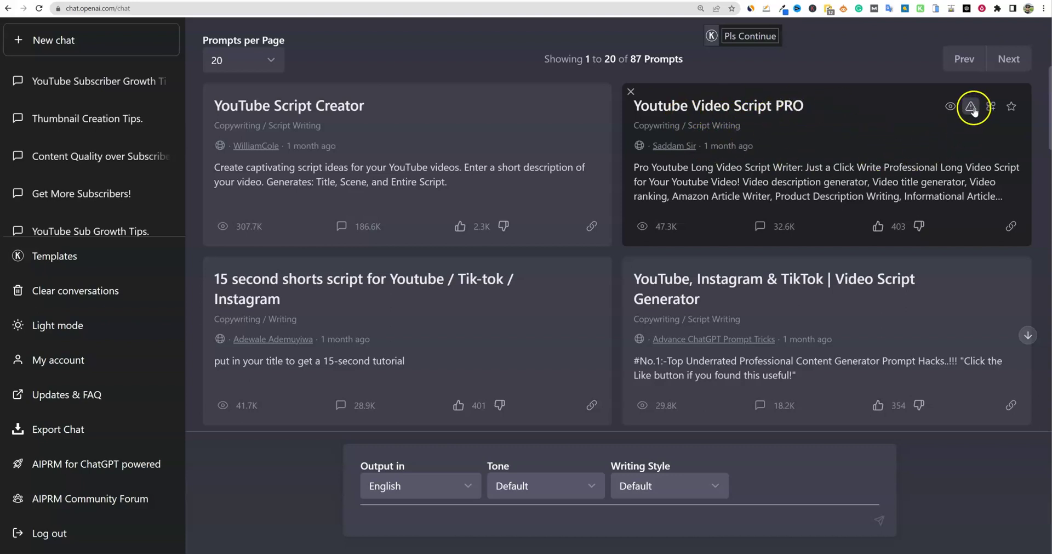
{"action": "left_click", "coordinate": [991, 107]}
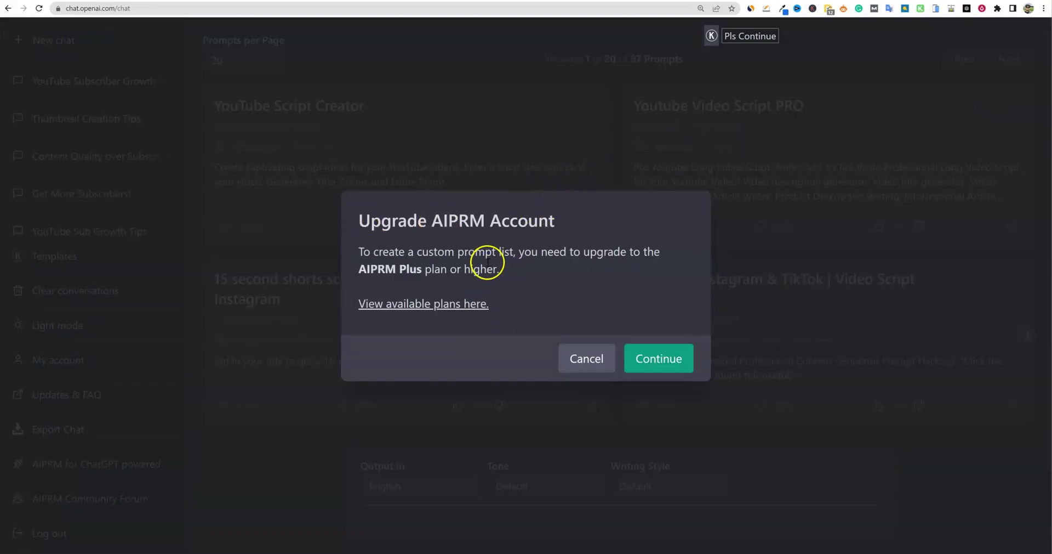
{"action": "left_click", "coordinate": [559, 358]}
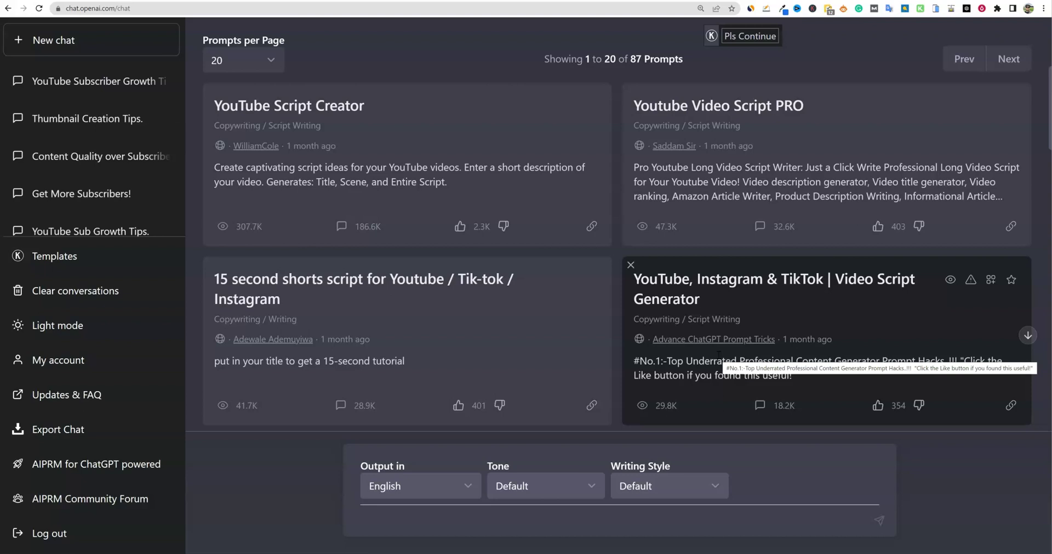
{"action": "left_click", "coordinate": [713, 487]}
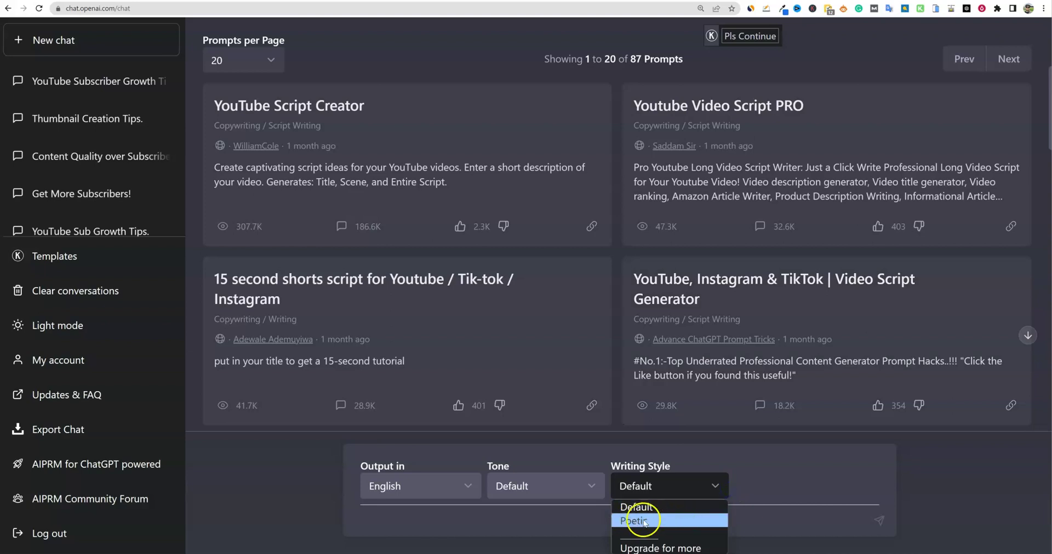
{"action": "left_click", "coordinate": [796, 444]}
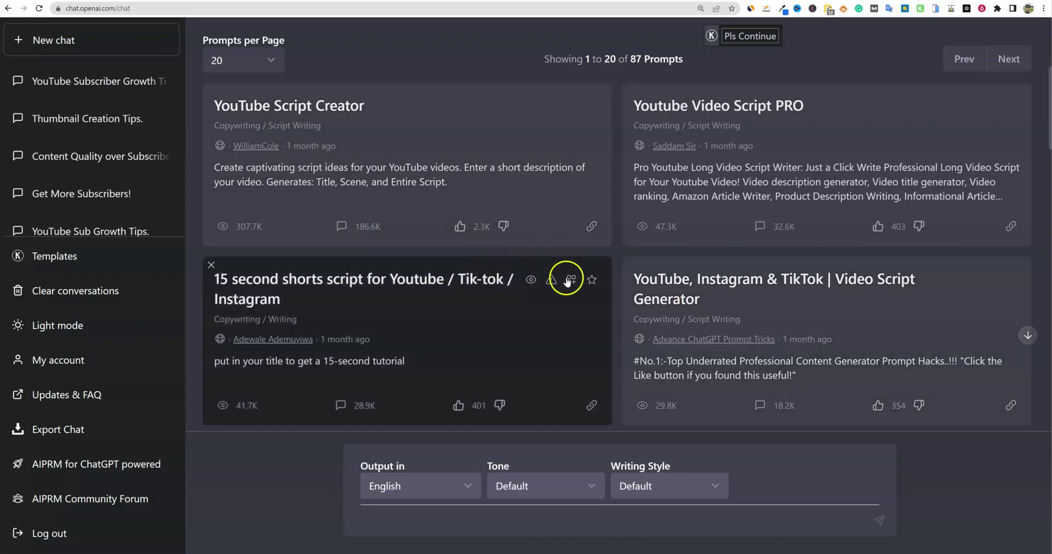
{"action": "scroll", "coordinate": [734, 221], "scroll_direction": "up", "scroll_amount": 4}
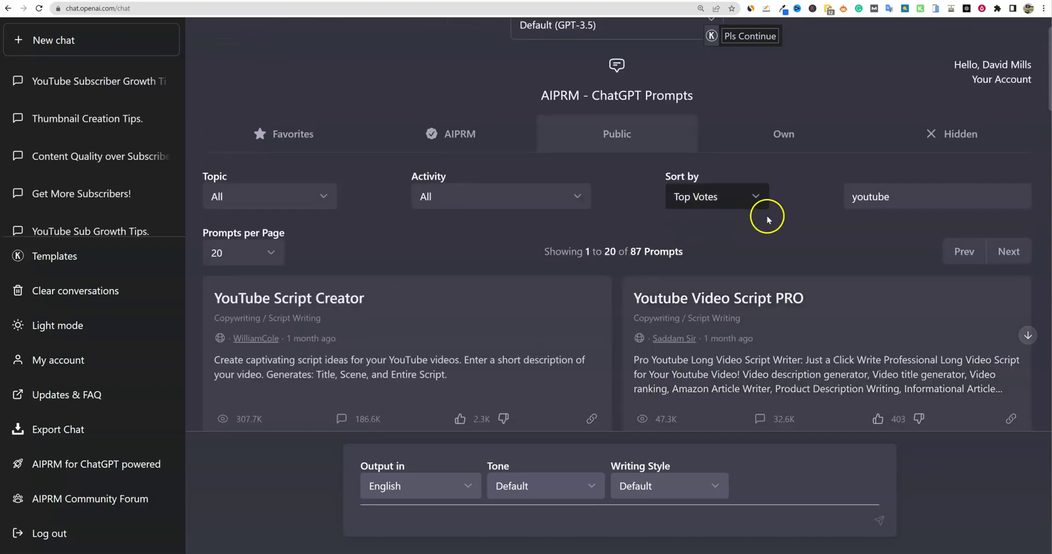
{"action": "scroll", "coordinate": [685, 221], "scroll_direction": "down", "scroll_amount": 4}
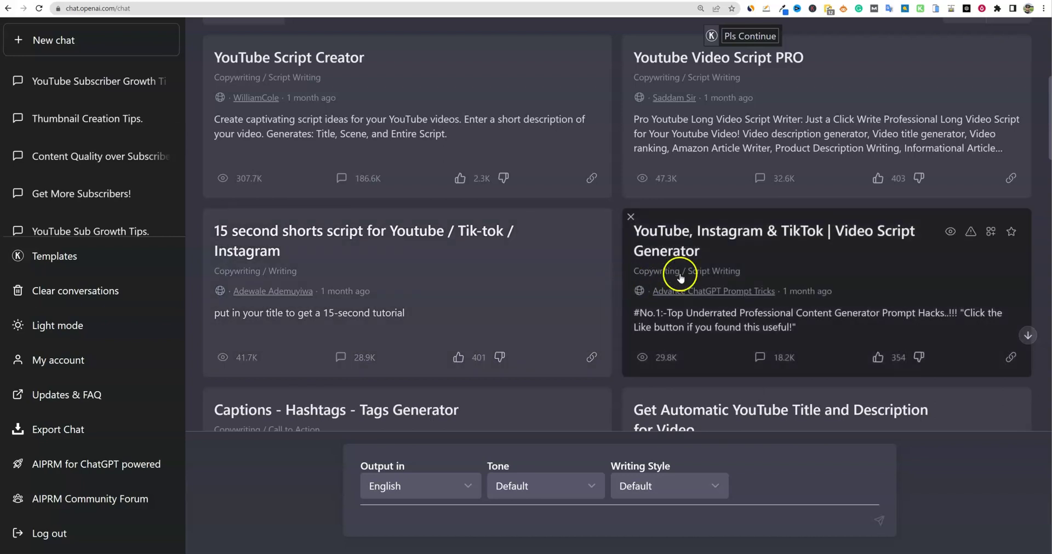
{"action": "scroll", "coordinate": [658, 269], "scroll_direction": "up", "scroll_amount": 3}
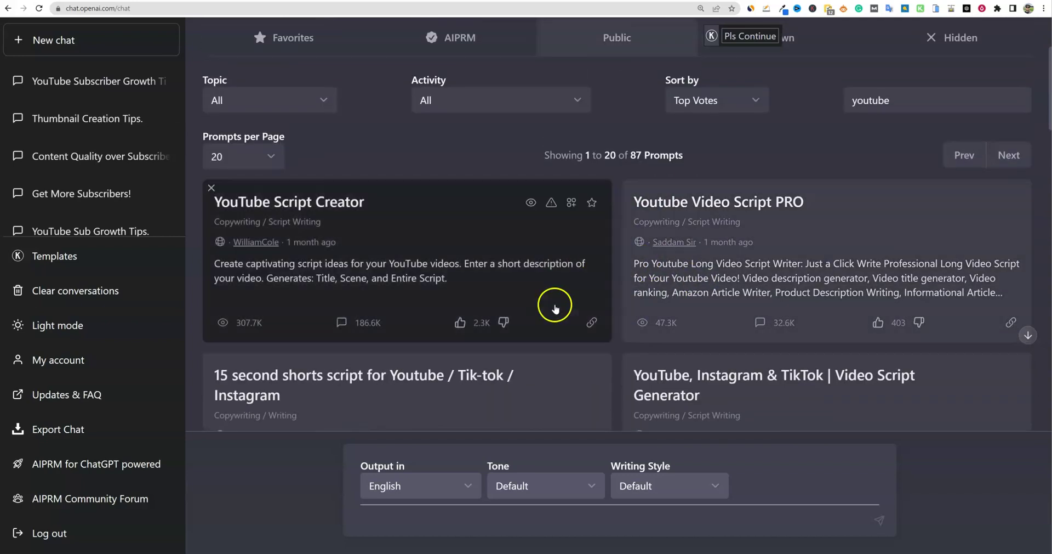
{"action": "scroll", "coordinate": [647, 229], "scroll_direction": "down", "scroll_amount": 1}
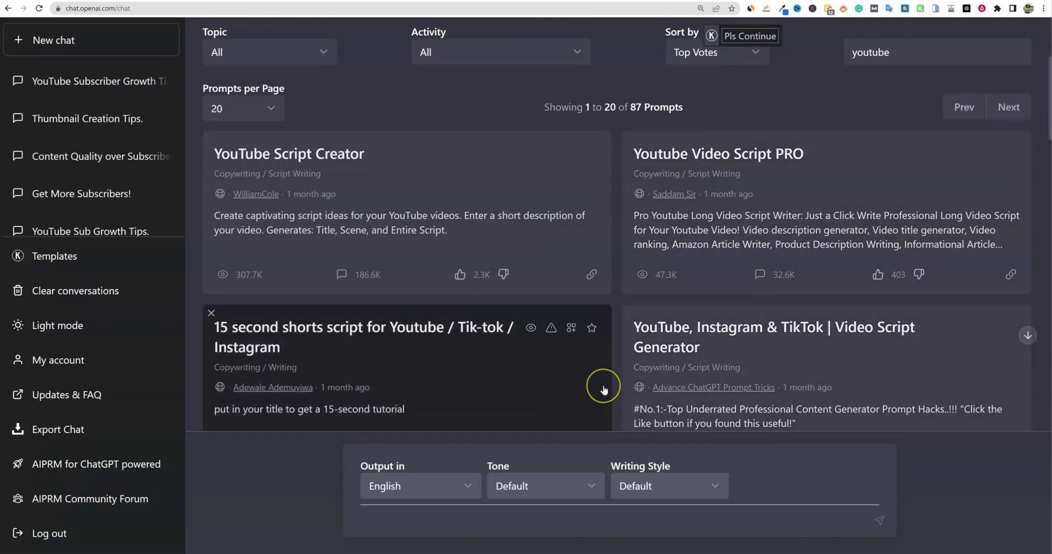